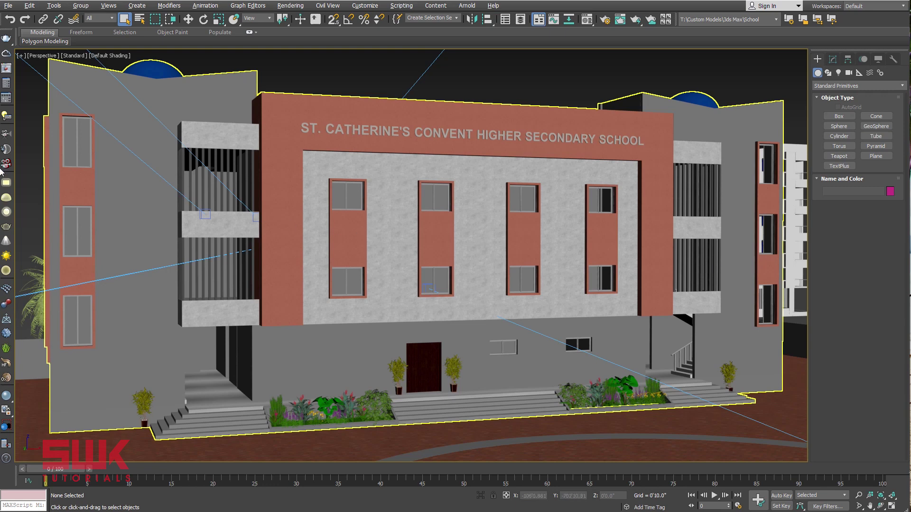
Step: Make V-Ray current with the ArchViz interior preset and 25% GI quality, then test-render
left_click(7, 98)
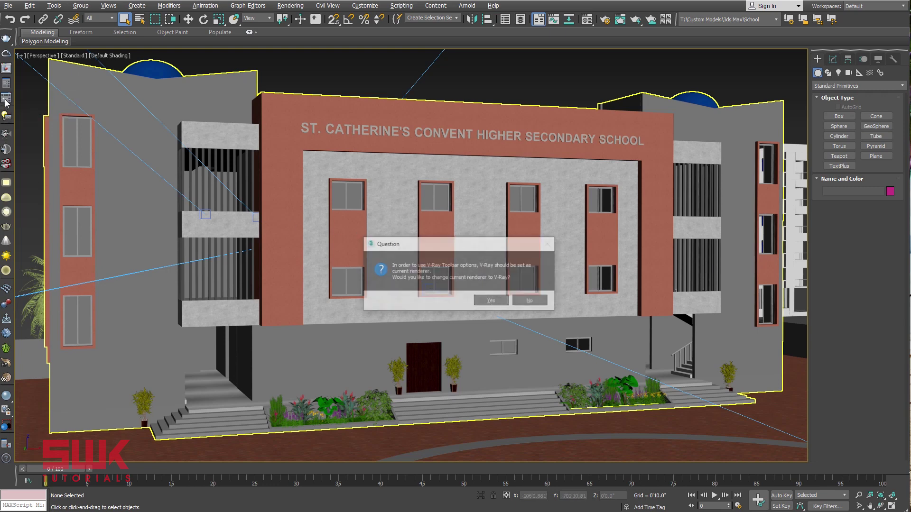
left_click(503, 301)
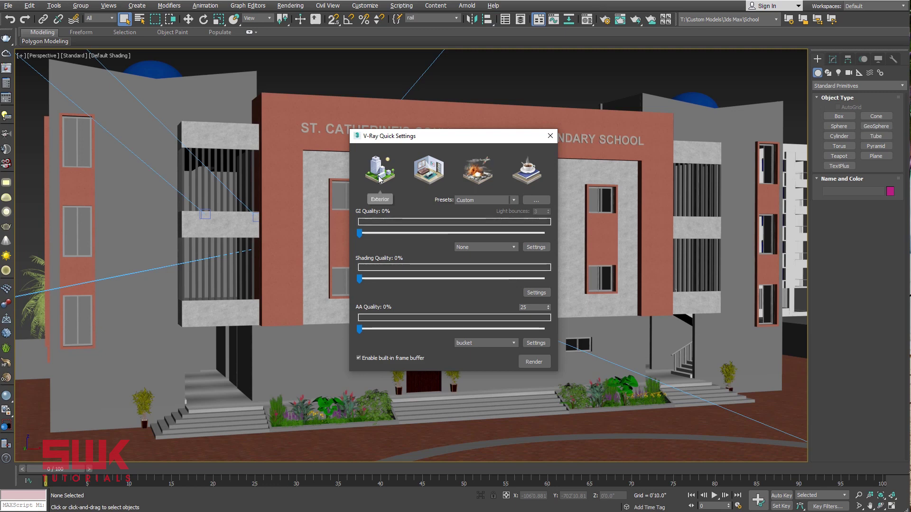
left_click(420, 171)
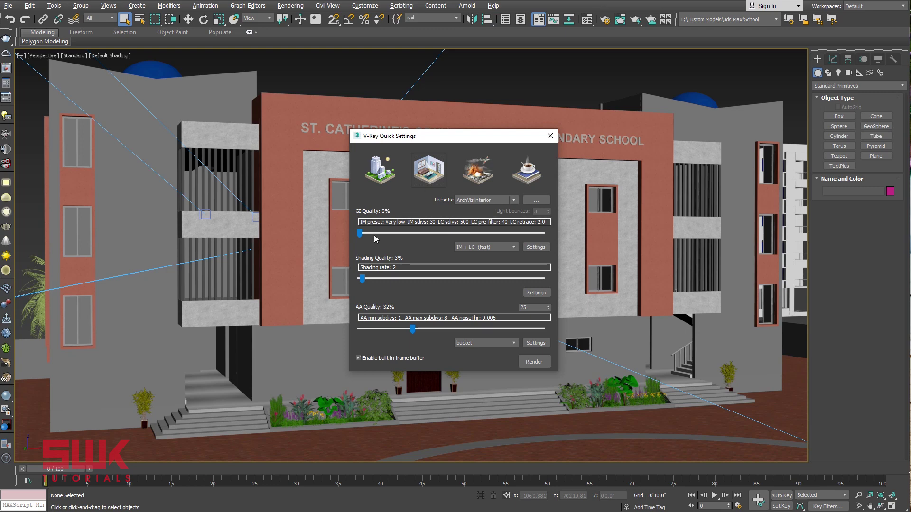
left_click_drag(359, 232, 405, 237)
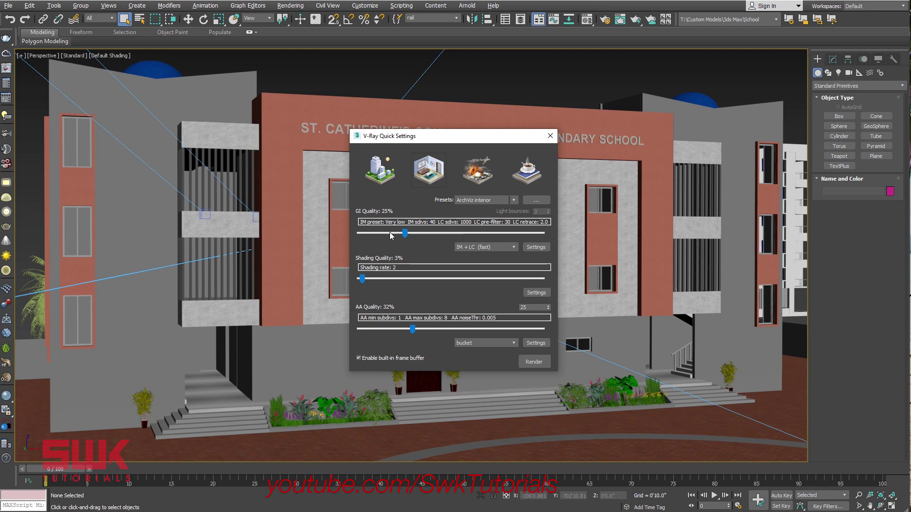
left_click(549, 137)
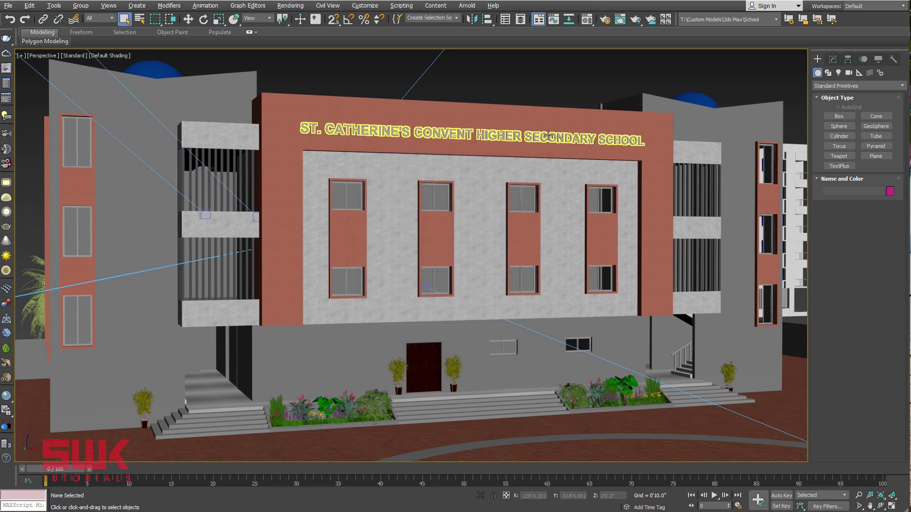
left_click(633, 19)
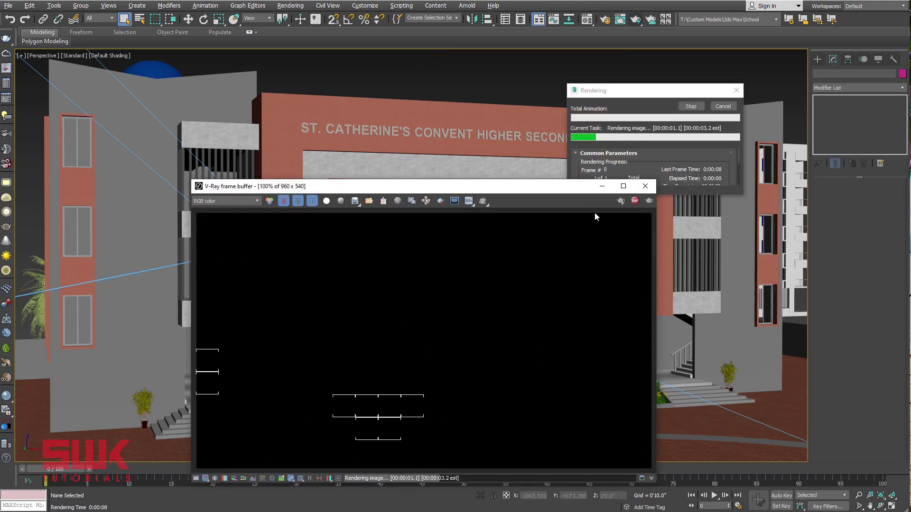
left_click(645, 186)
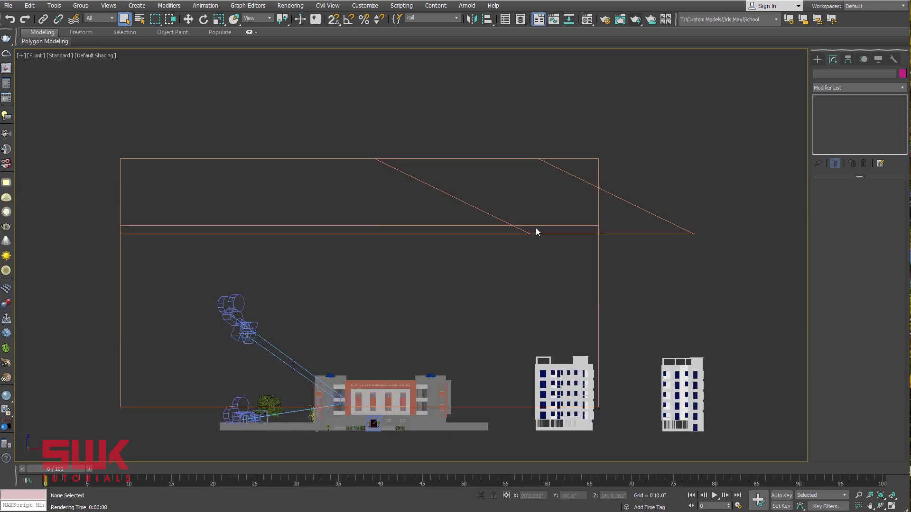
Step: Frame the front view and bring up the V-Ray light types for creation
mouse_move(536, 232)
middle_mouse_down()
mouse_move(574, 188)
mouse_move(563, 199)
middle_mouse_up()
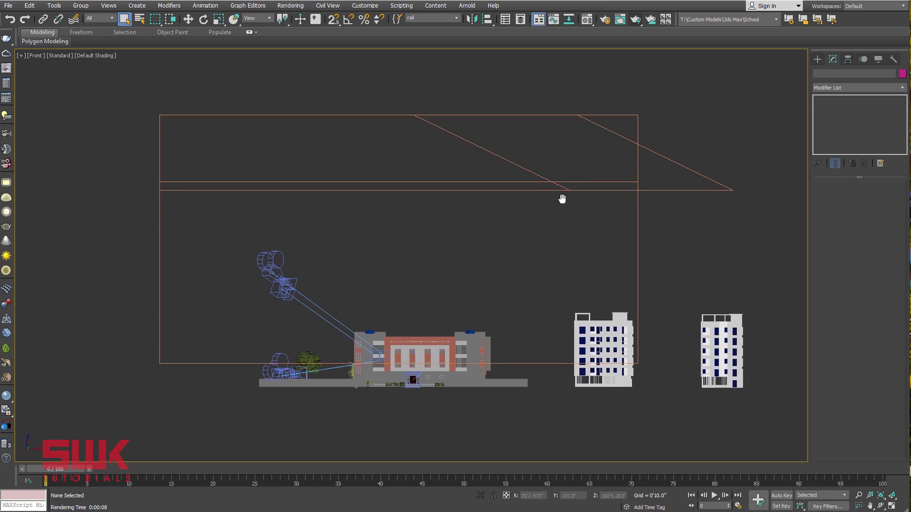
left_click(817, 59)
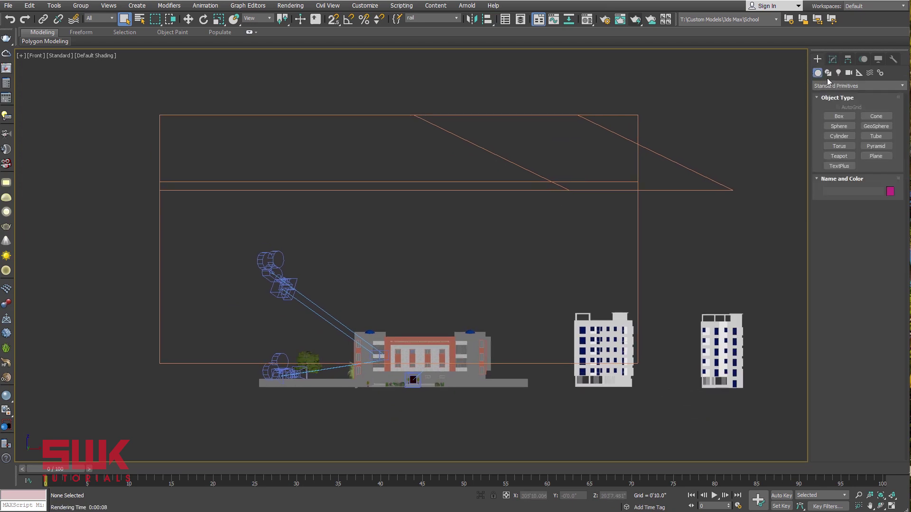
left_click(839, 73)
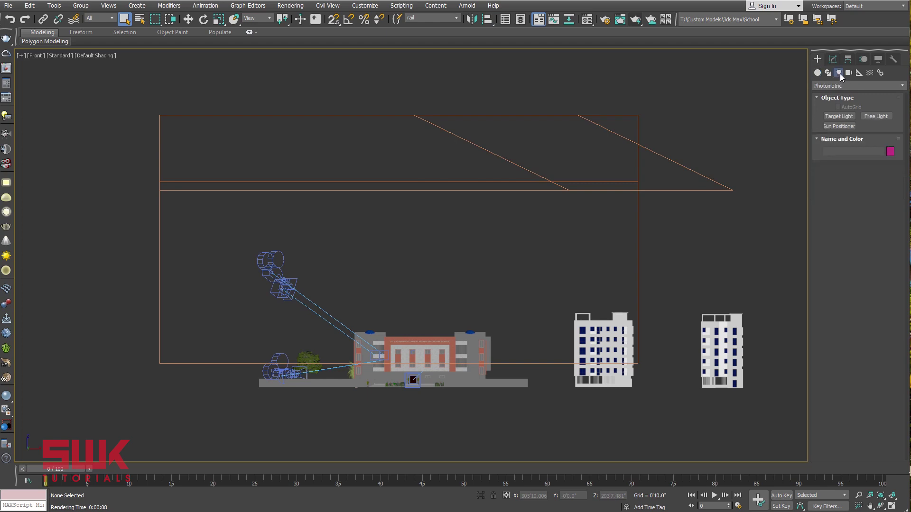
left_click(841, 87)
left_click(832, 111)
Step: Place VRaySun001 high above the school aiming down, adding a VRaySky environment map
left_click(7, 257)
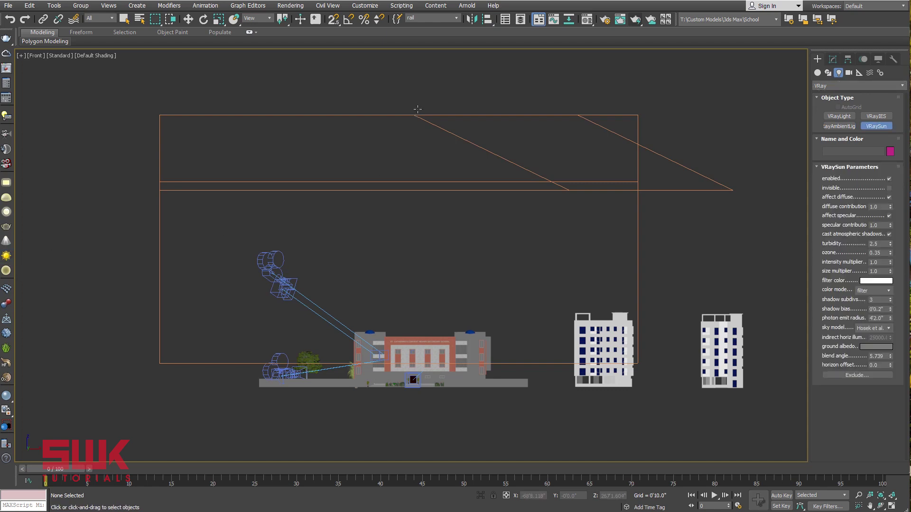
left_click_drag(417, 110, 418, 385)
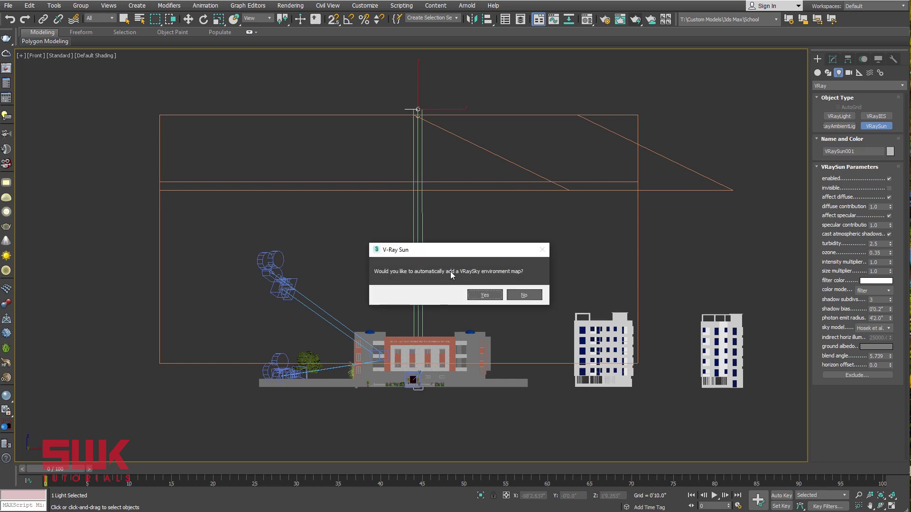
left_click(485, 296)
right_click(565, 243)
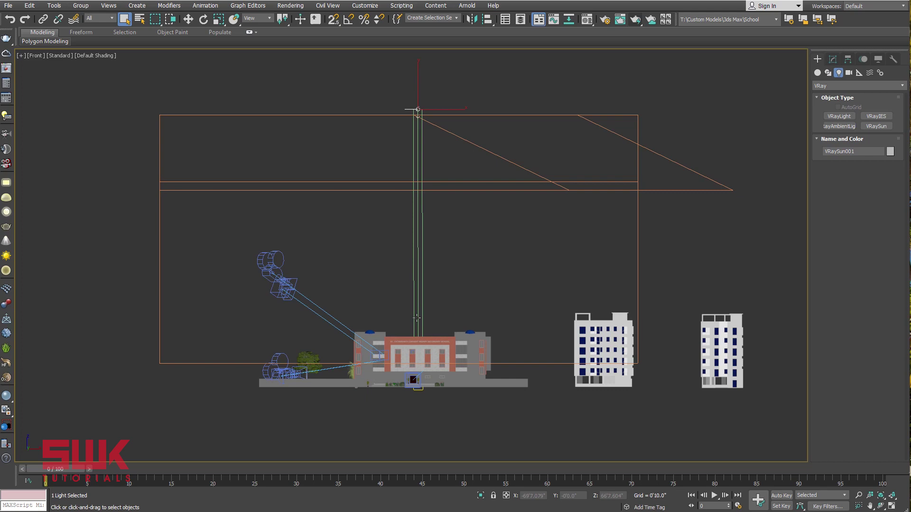
key("alt+w")
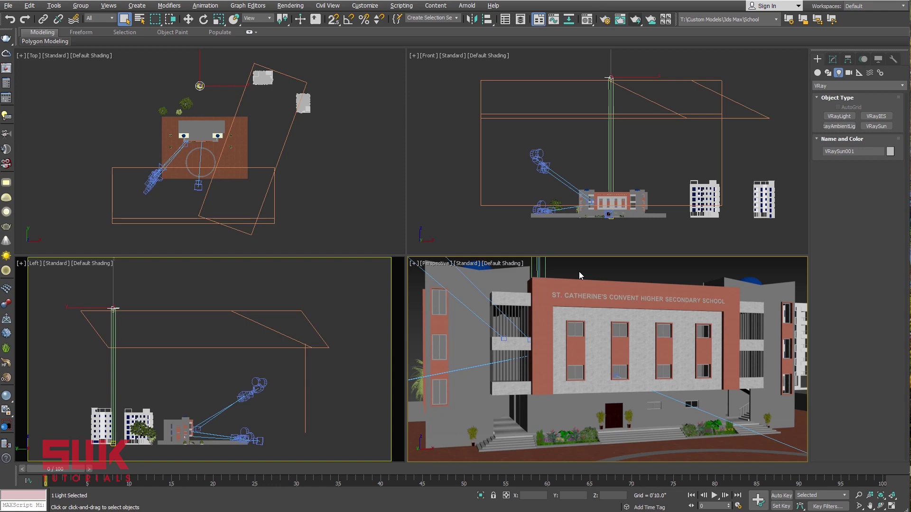
Step: Maximize the perspective view, look through Camera001, and render it
left_click(531, 284)
key("alt+w")
key("c")
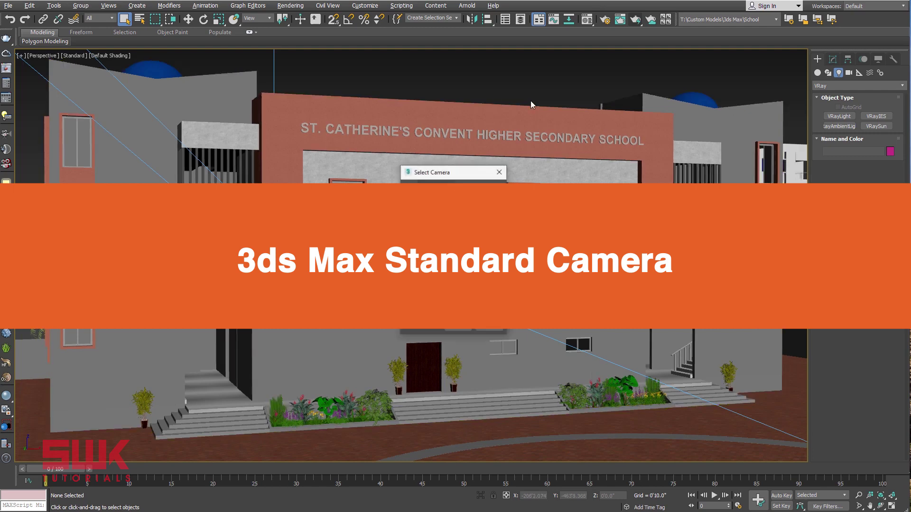
key("Return")
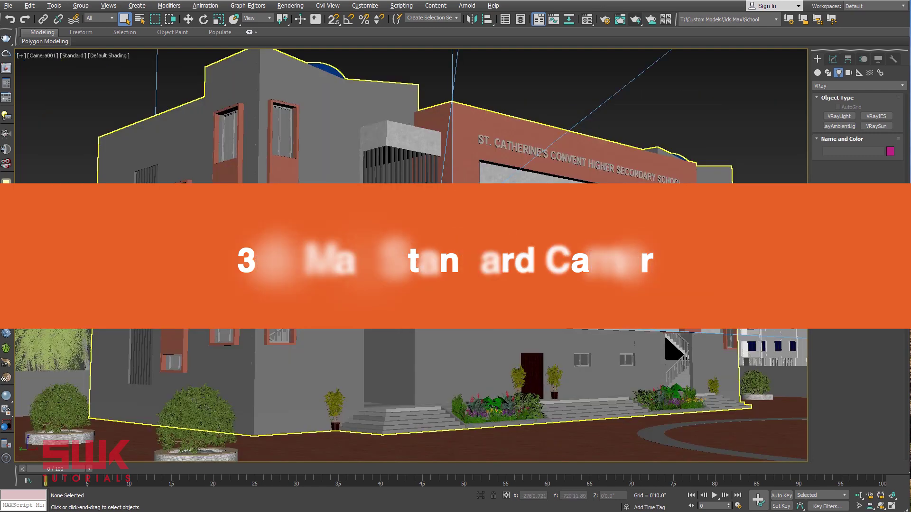
left_click(50, 55)
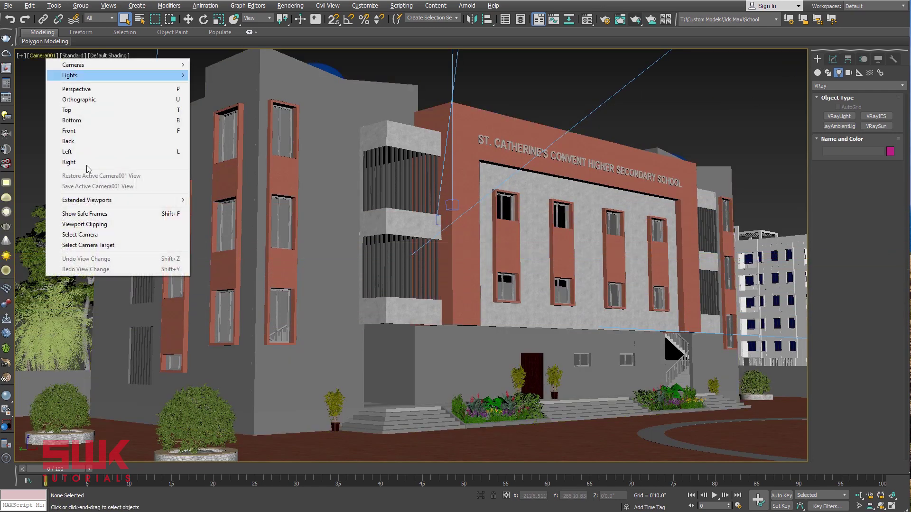
left_click(101, 237)
left_click(833, 59)
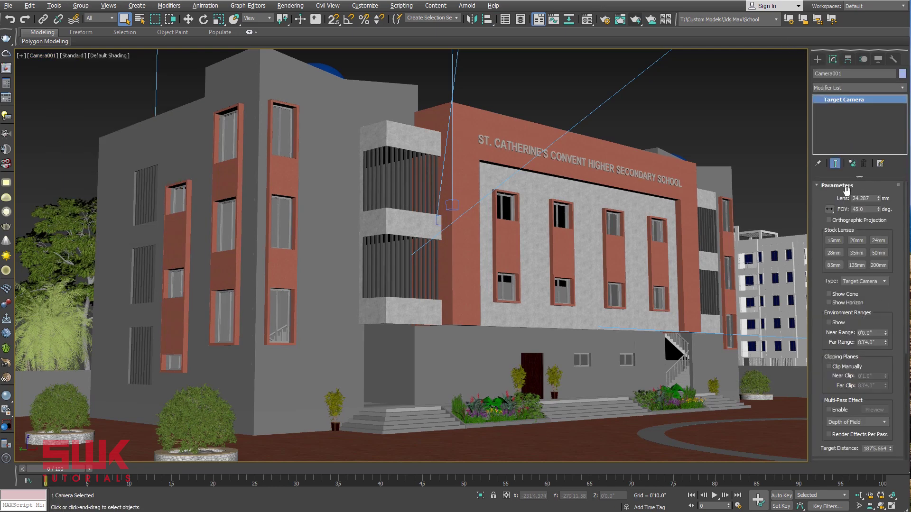
left_click(636, 19)
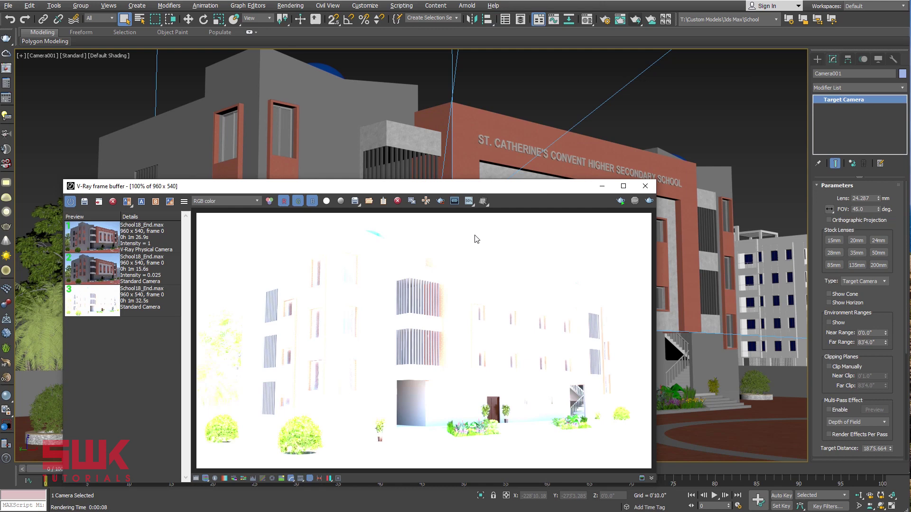
Step: Set VRaySun001's intensity multiplier to 0.025 and re-render the camera view
key("h")
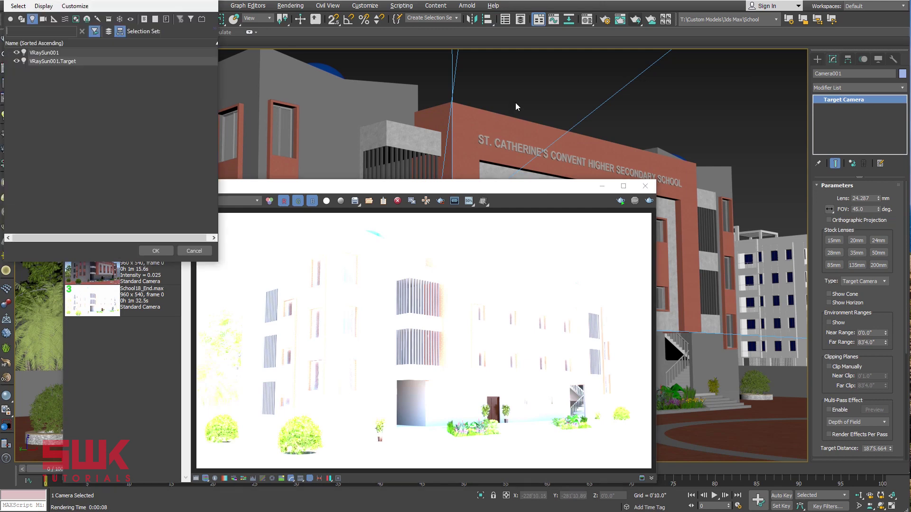
left_click(44, 52)
left_click(155, 251)
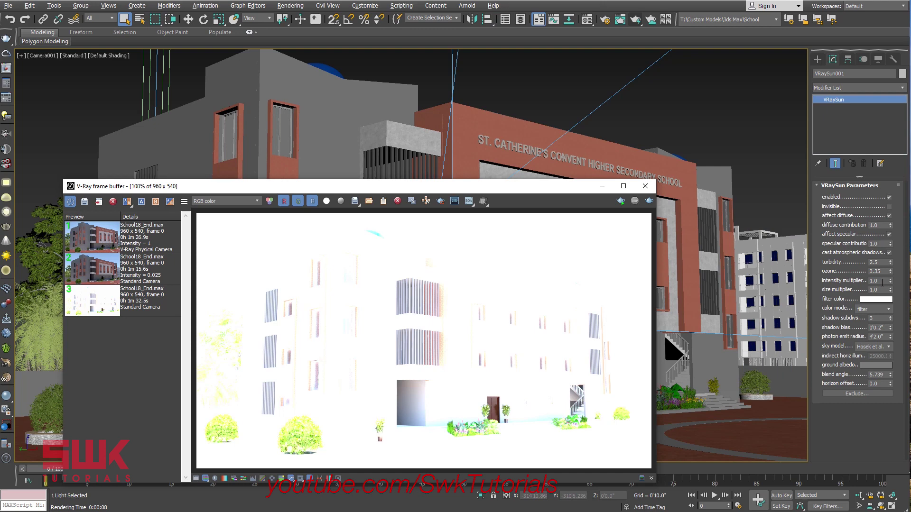
double_click(882, 282)
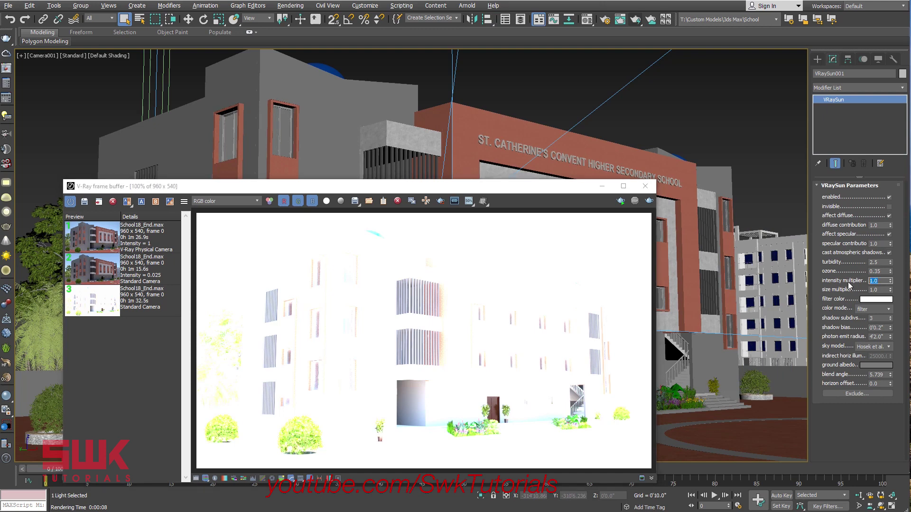
type("0.025")
key("Return")
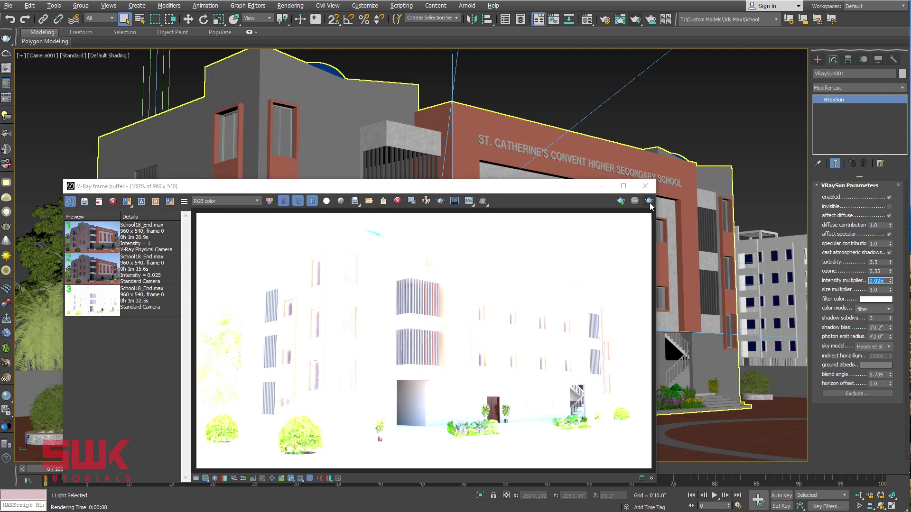
left_click(649, 201)
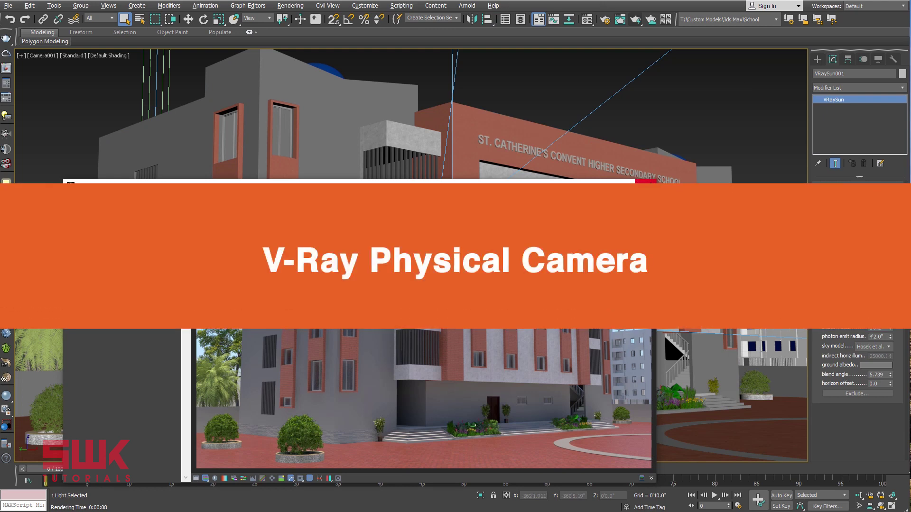
Step: Close the render window and switch the view to VRayCam001, selecting that camera
left_click(645, 181)
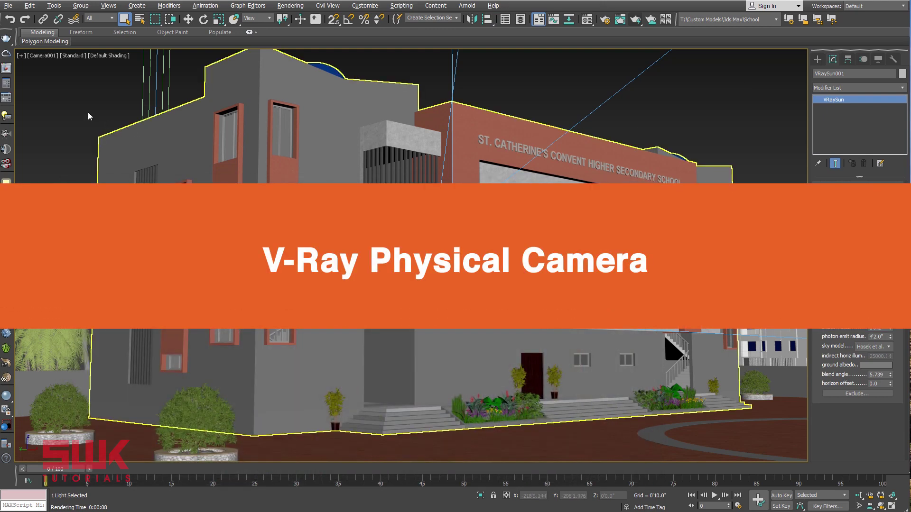
left_click(45, 56)
mouse_move(114, 64)
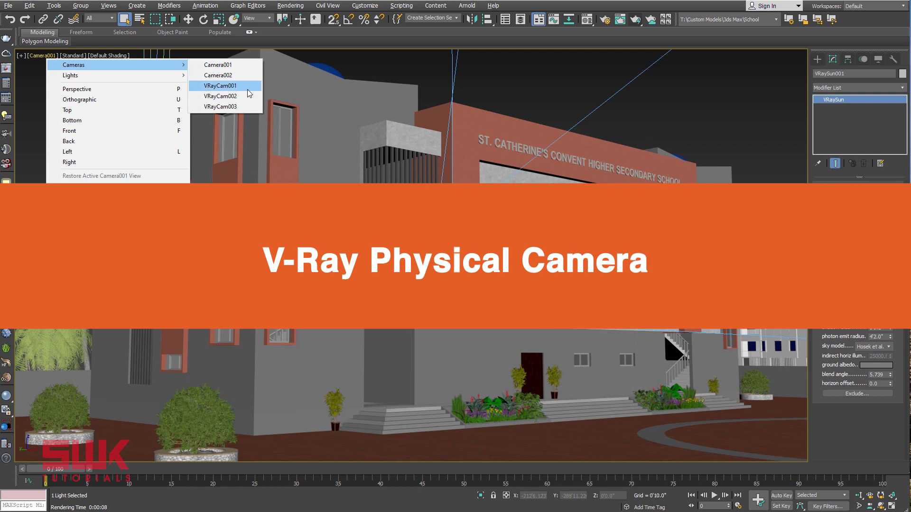
left_click(221, 86)
left_click(50, 56)
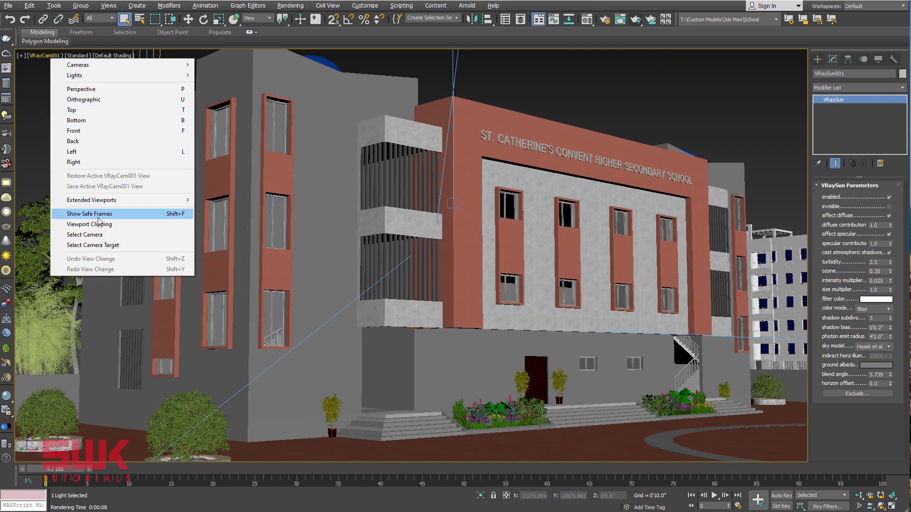
left_click(85, 235)
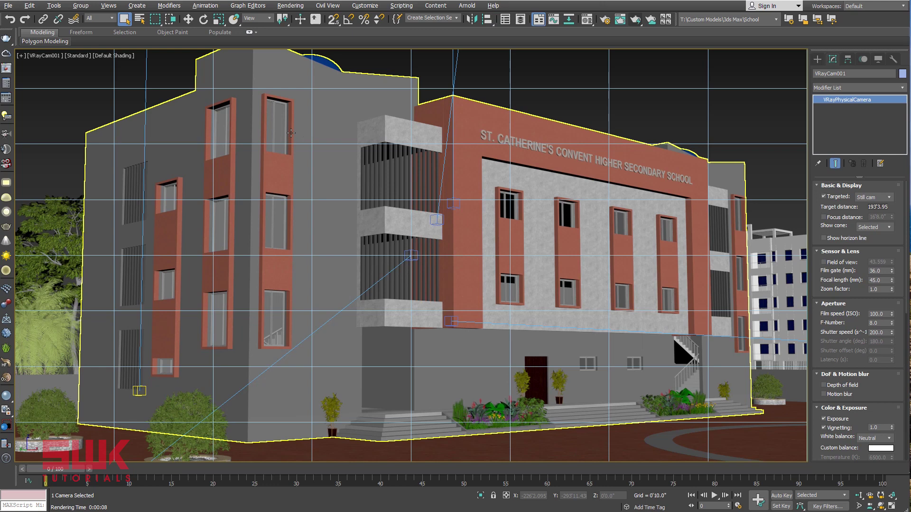
Step: Set VRaySun001's intensity multiplier to 1 and render the school
key("h")
double_click(47, 55)
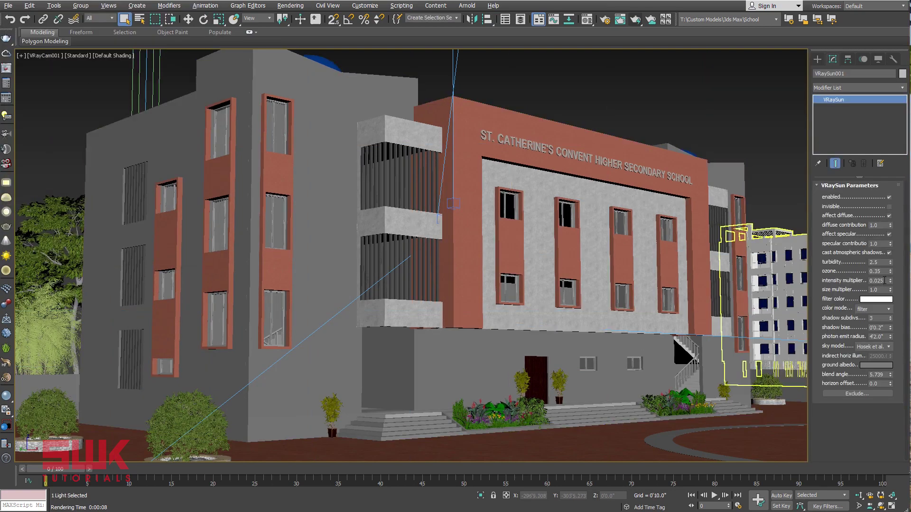
double_click(879, 281)
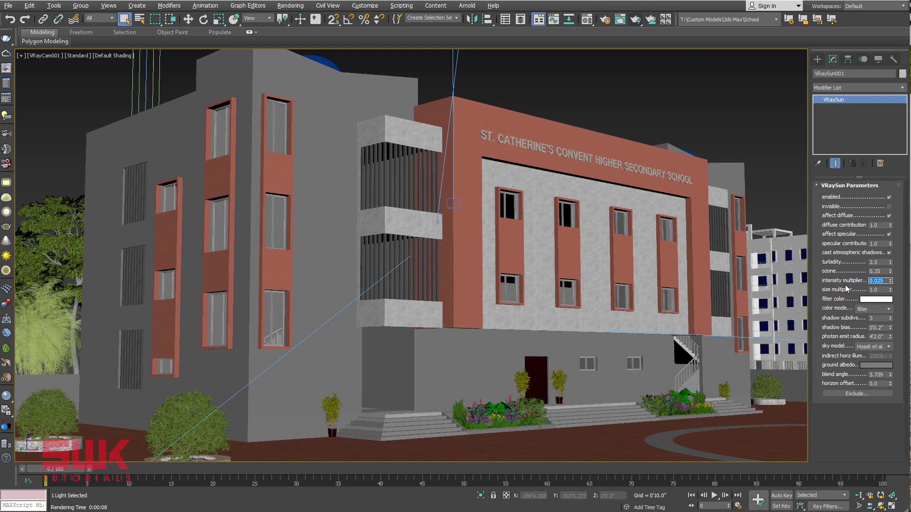
type("1")
left_click(633, 23)
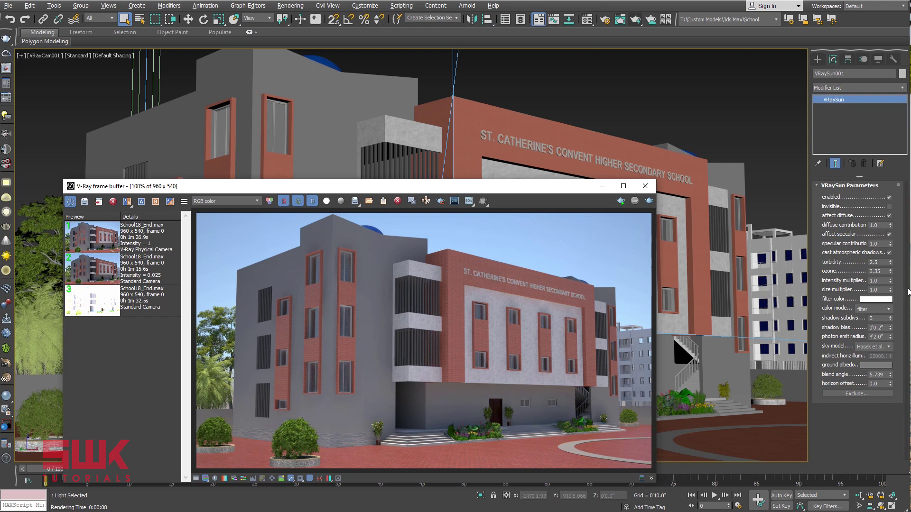
left_click(874, 280)
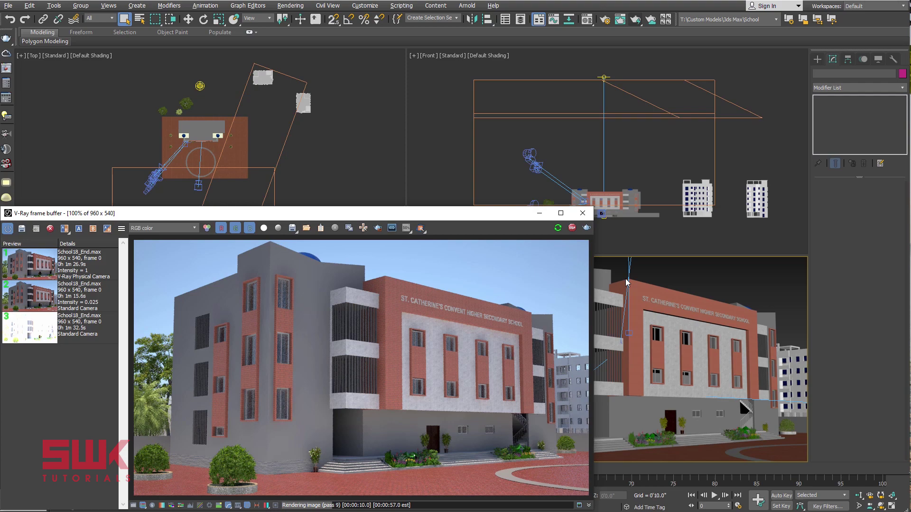
scroll(212, 79, "down", 2)
Step: Move VRaySun001 in the Top and Front views until it sits high above the school
key("w")
left_click(209, 68)
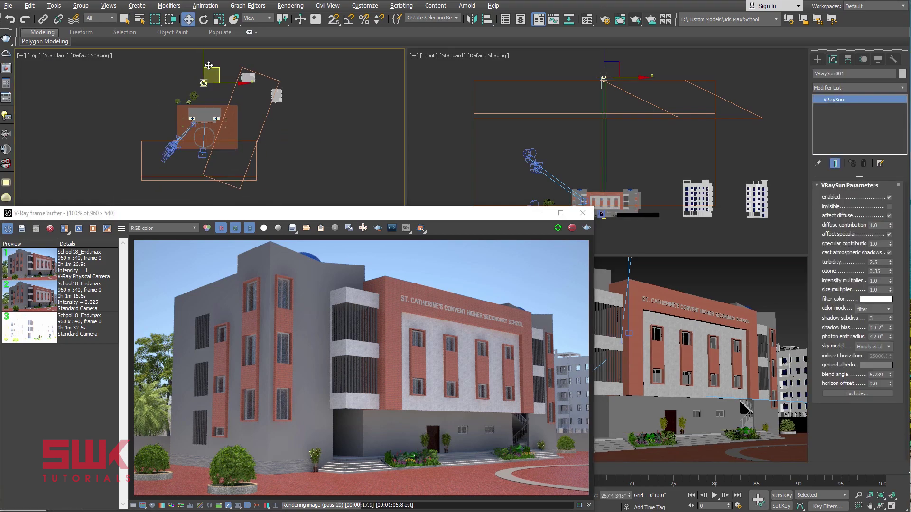
left_click_drag(209, 66, 208, 178)
scroll(644, 78, "down", 2)
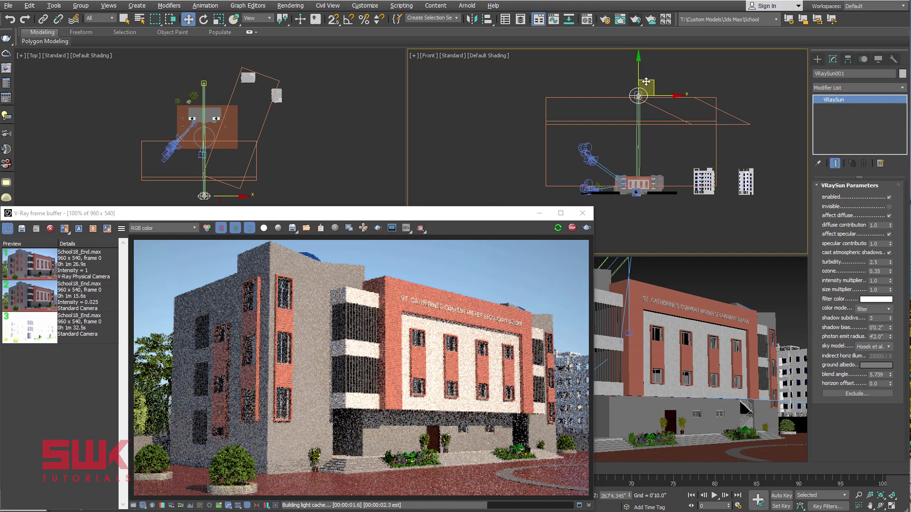
left_click_drag(644, 78, 646, 178)
left_click(235, 192)
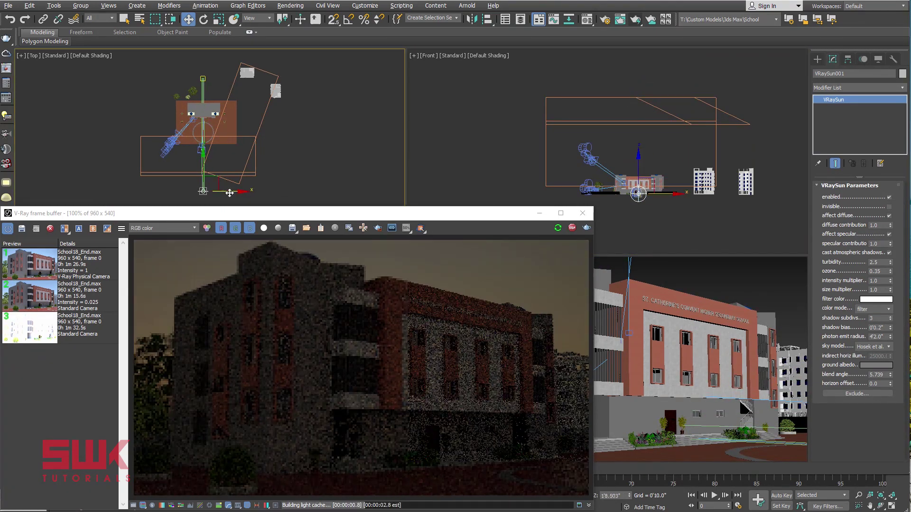
left_click_drag(235, 192, 251, 190)
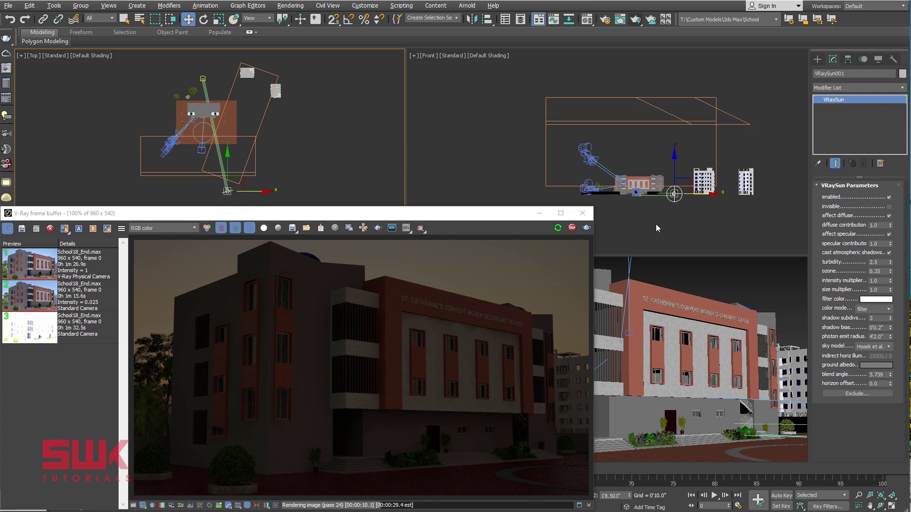
scroll(659, 228, "up", 3)
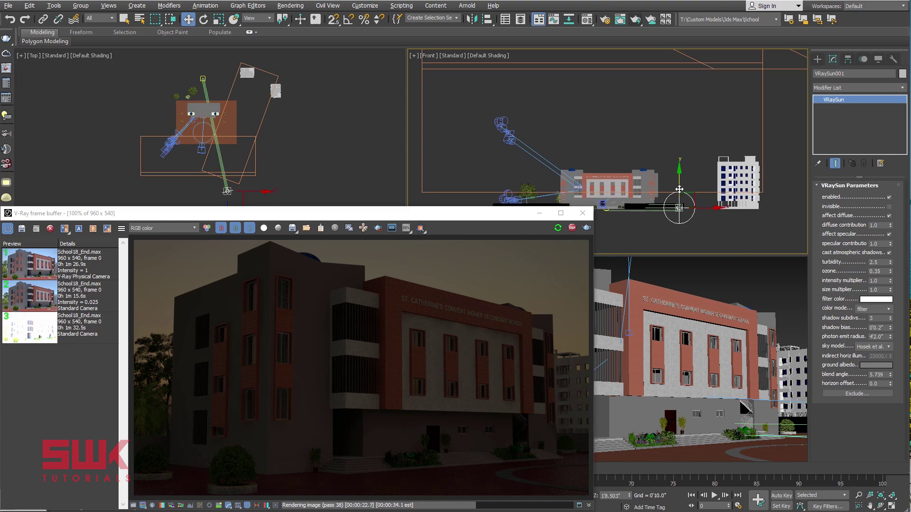
left_click_drag(679, 189, 667, 78)
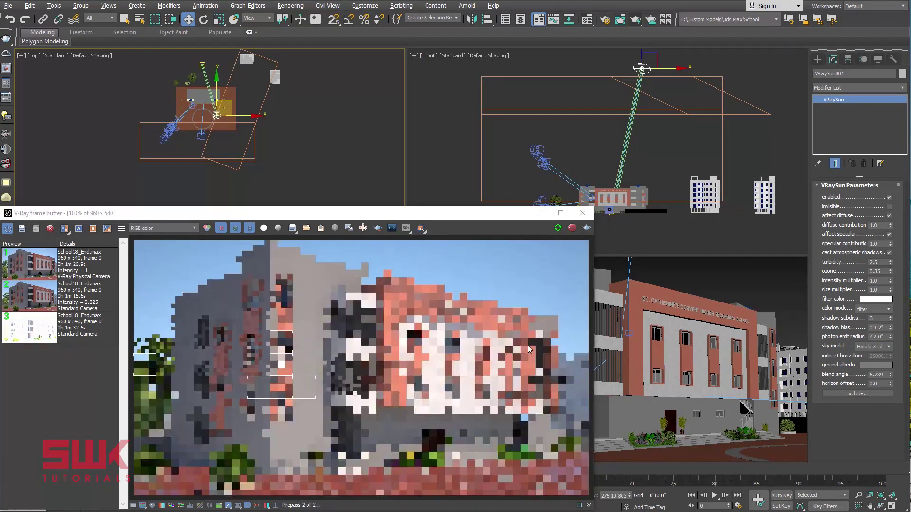
left_click_drag(671, 68, 686, 84)
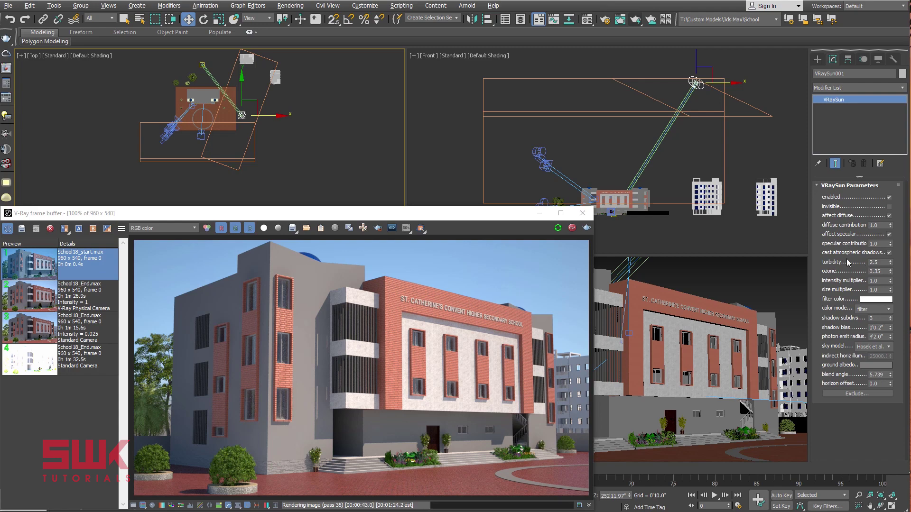
Step: Set sun turbidity to 10 and note its render as 'Turbidity = 10'
left_click(871, 262)
type("10")
key("Return")
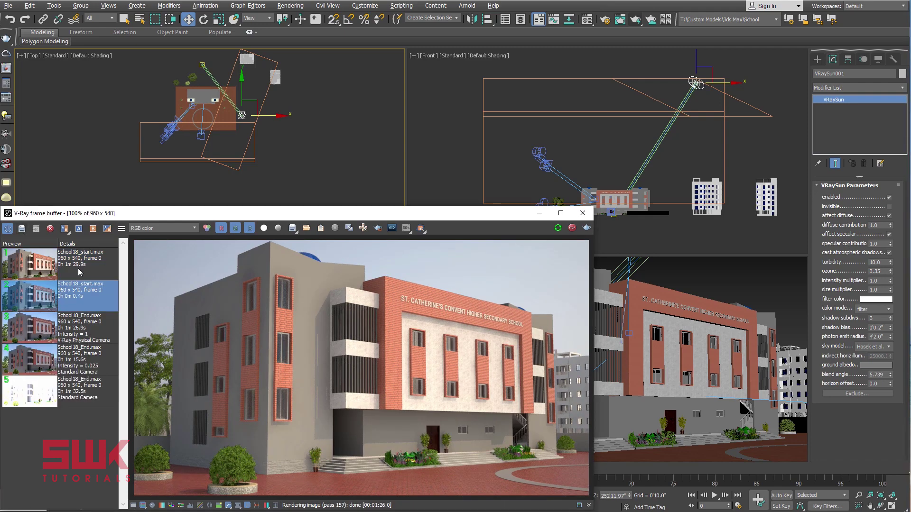
double_click(80, 271)
type("Turbidity = 10")
left_click(193, 354)
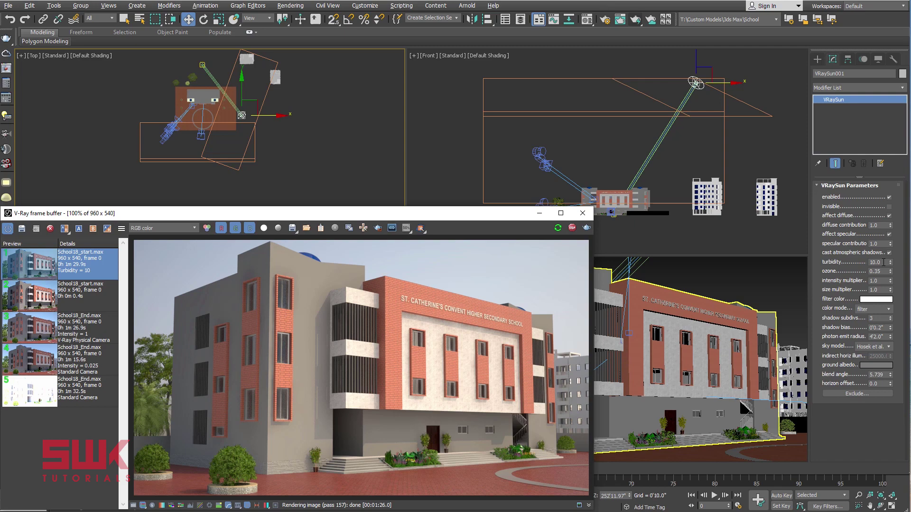
Step: Set turbidity to 3, save that render to history noted 'Turbidity = 3'
double_click(876, 262)
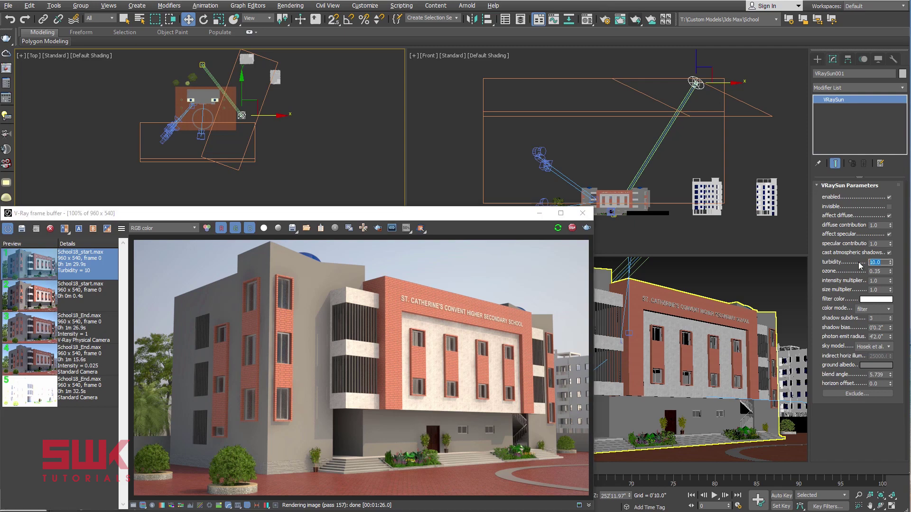
type("3")
key("Return")
left_click_drag(495, 219, 708, 188)
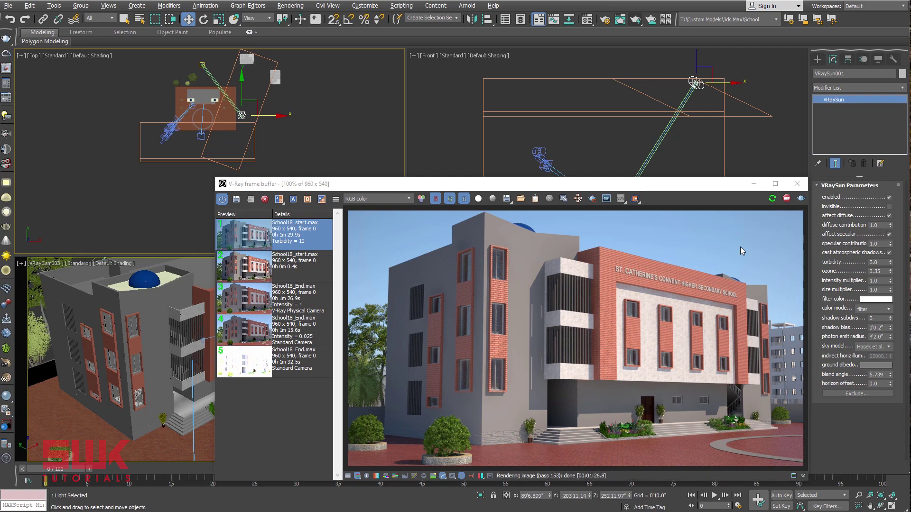
left_click(237, 198)
double_click(299, 235)
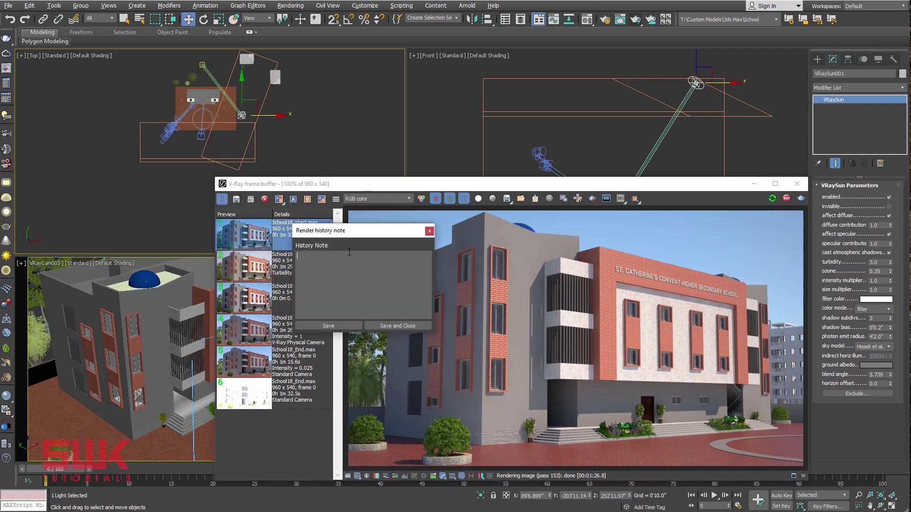
type("Turbidity = 3")
left_click(392, 327)
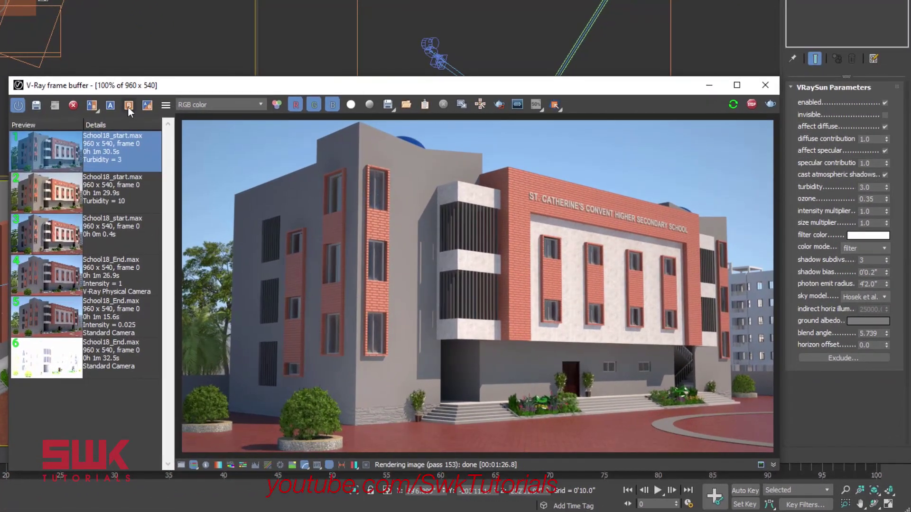
left_click(127, 106)
left_click(127, 183)
left_click(113, 106)
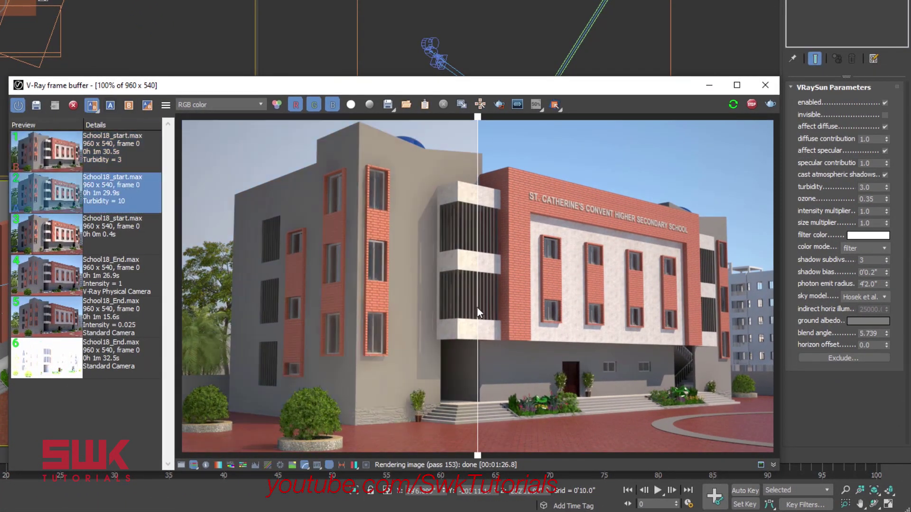
mouse_move(476, 307)
left_mouse_down()
mouse_move(763, 312)
mouse_move(188, 283)
mouse_move(759, 308)
mouse_move(202, 280)
mouse_move(586, 244)
mouse_move(758, 181)
mouse_move(190, 154)
mouse_move(510, 169)
left_mouse_up()
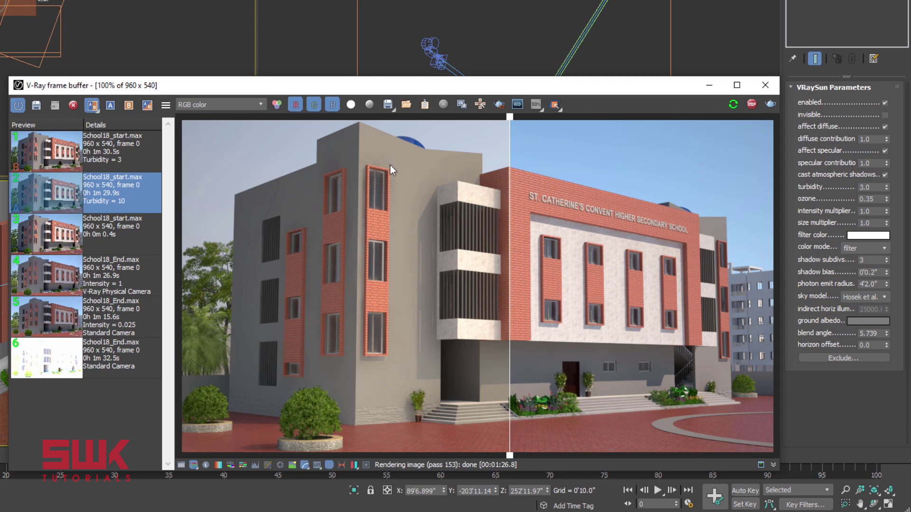
left_click_drag(508, 173, 330, 174)
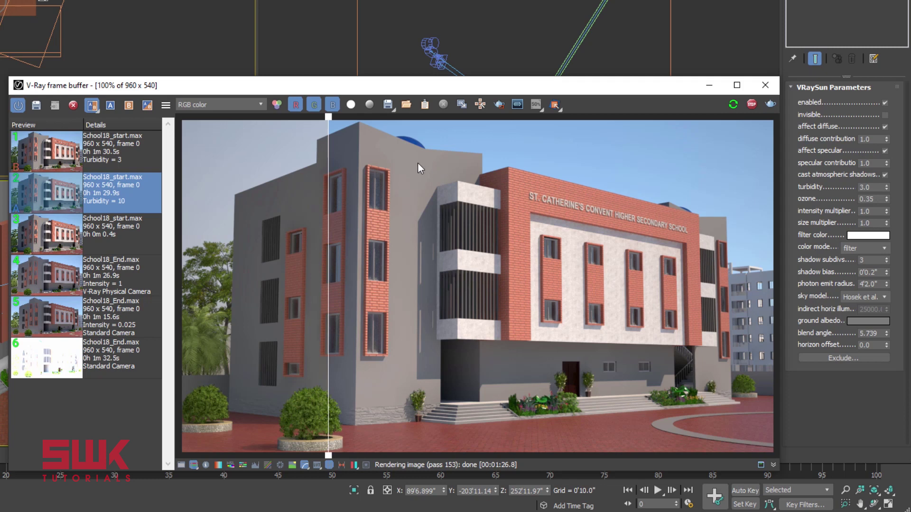
left_click(93, 105)
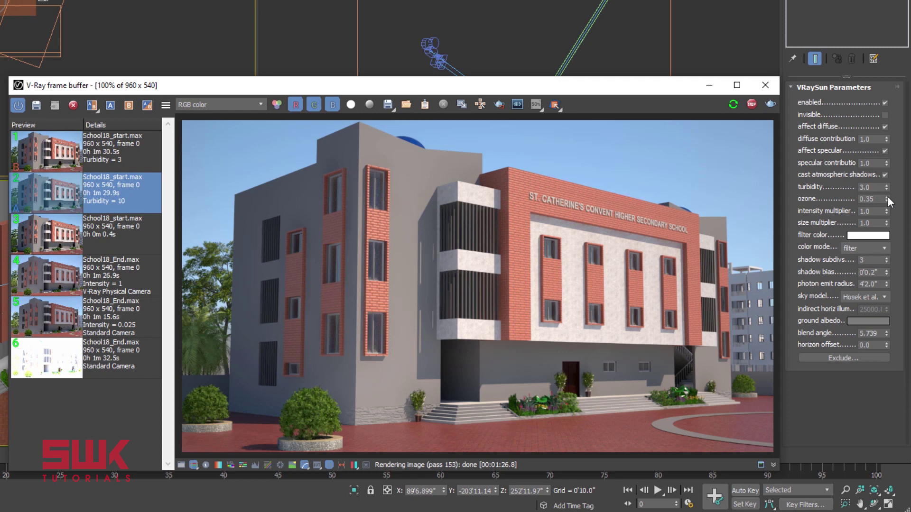
Step: Render with ozone at 0 and then 1, noting the latter 'Ozone = 1'
right_click(888, 198)
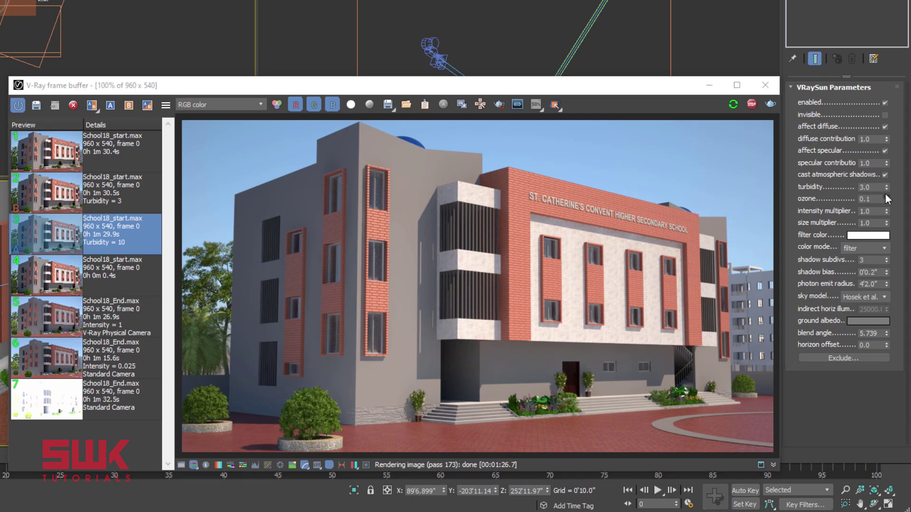
left_click_drag(886, 198, 886, 95)
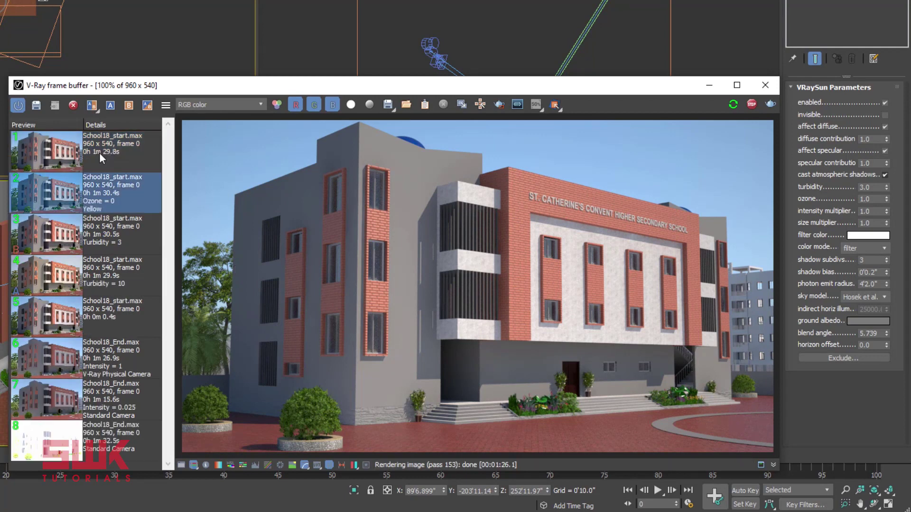
right_click(101, 151)
left_click(125, 144)
type("Blue")
left_click(217, 267)
Step: A/B compare the Ozone = 1 and Ozone = 0 renders, then start editing ozone
left_click(129, 105)
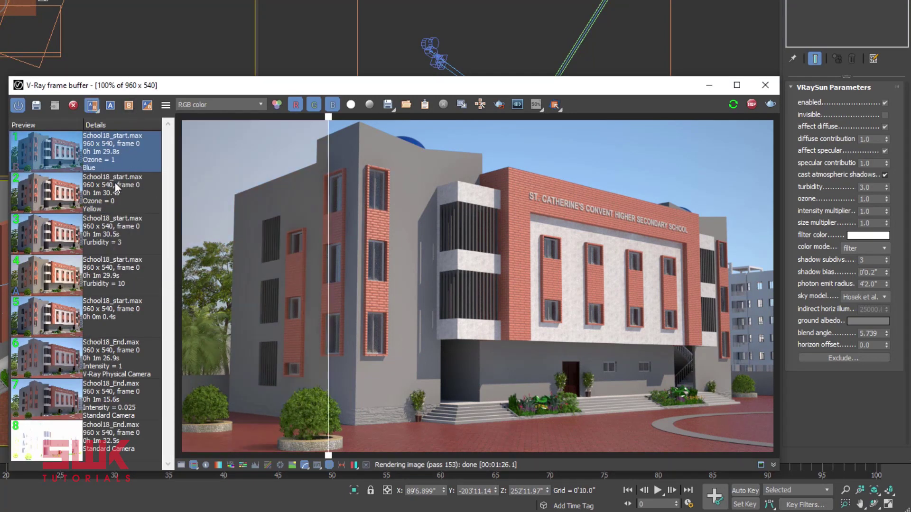
left_click(115, 183)
left_click(112, 106)
mouse_move(299, 252)
left_mouse_down()
mouse_move(763, 291)
mouse_move(274, 248)
mouse_move(212, 253)
mouse_move(409, 257)
left_mouse_up()
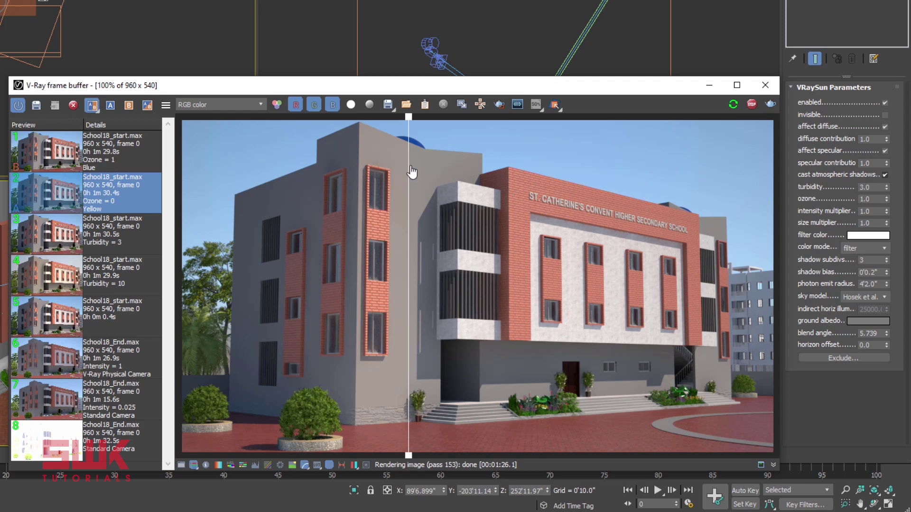
double_click(870, 199)
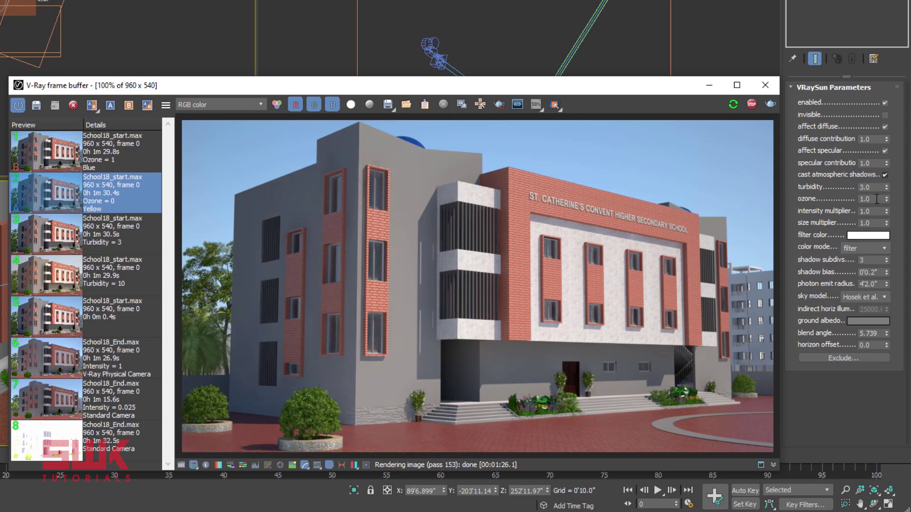
type("0.035")
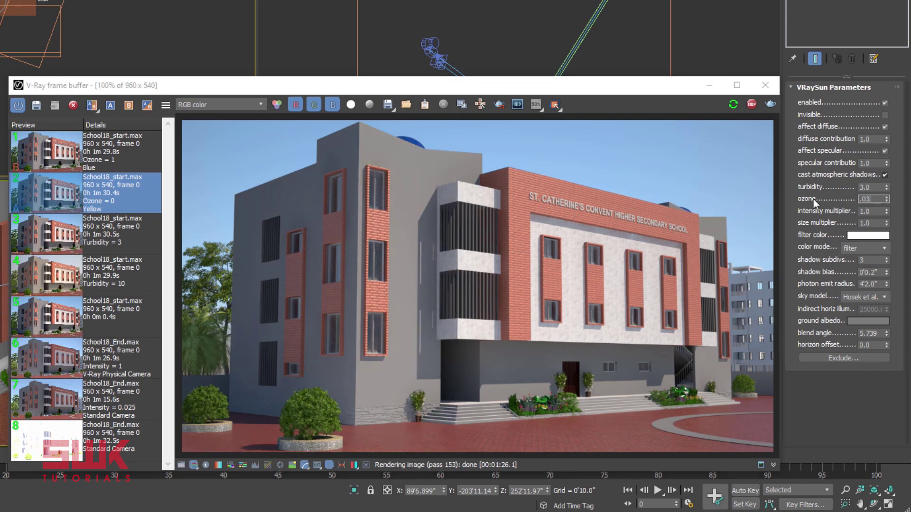
Step: Apply ozone 0.035, render, and note the result 'Size Multiplier = 1'
key("Return")
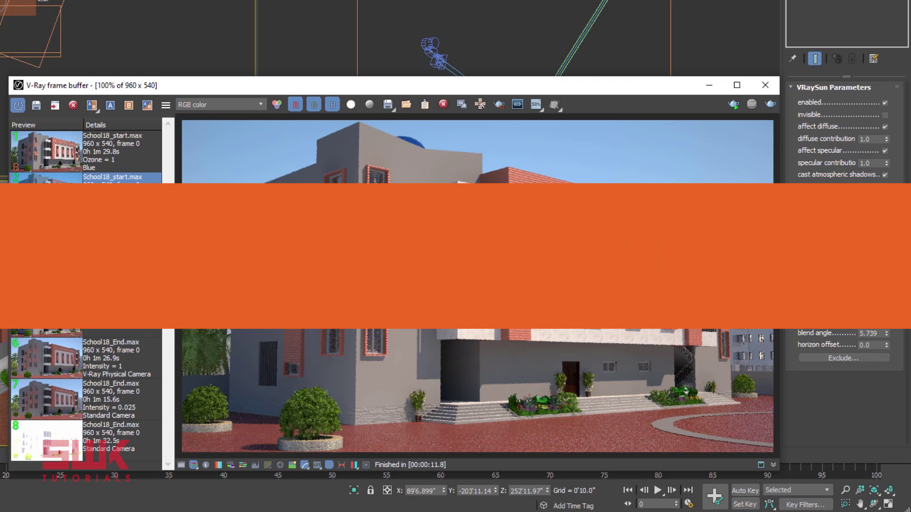
key("shift+q")
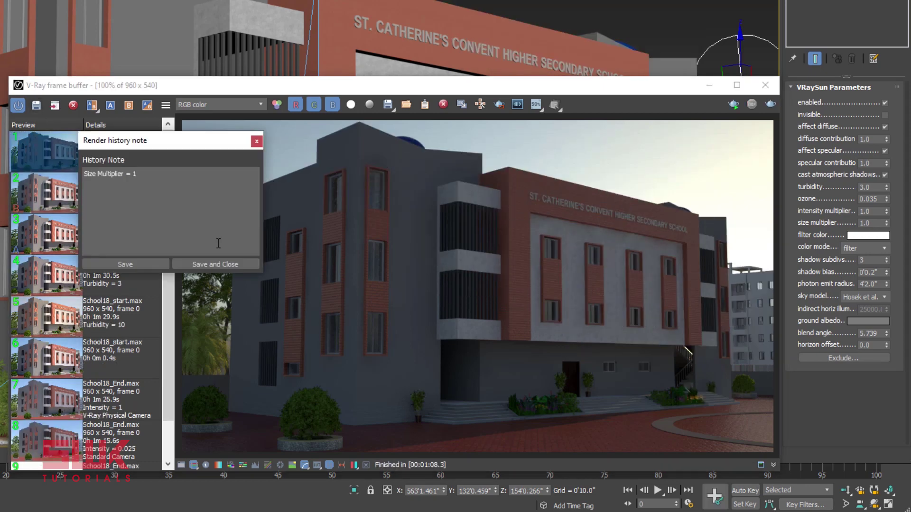
left_click(206, 266)
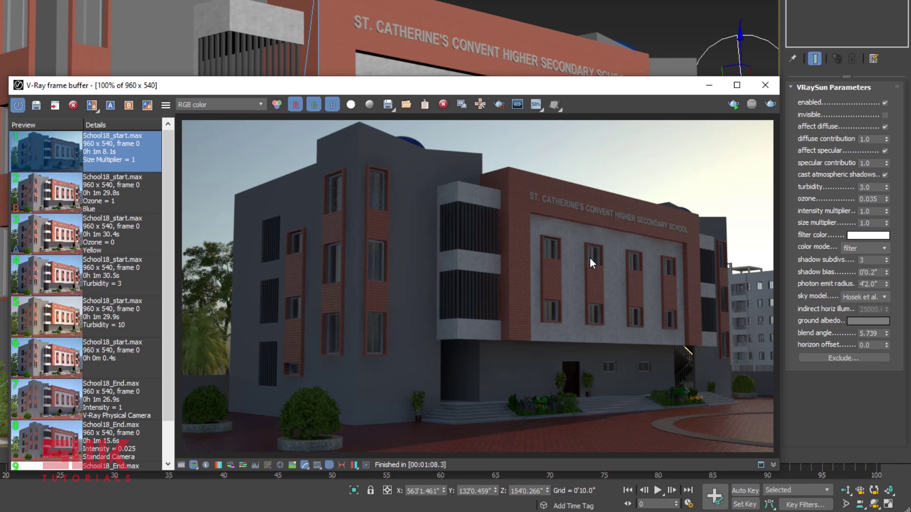
Step: Set the sun size multiplier to 7 and render again
double_click(874, 223)
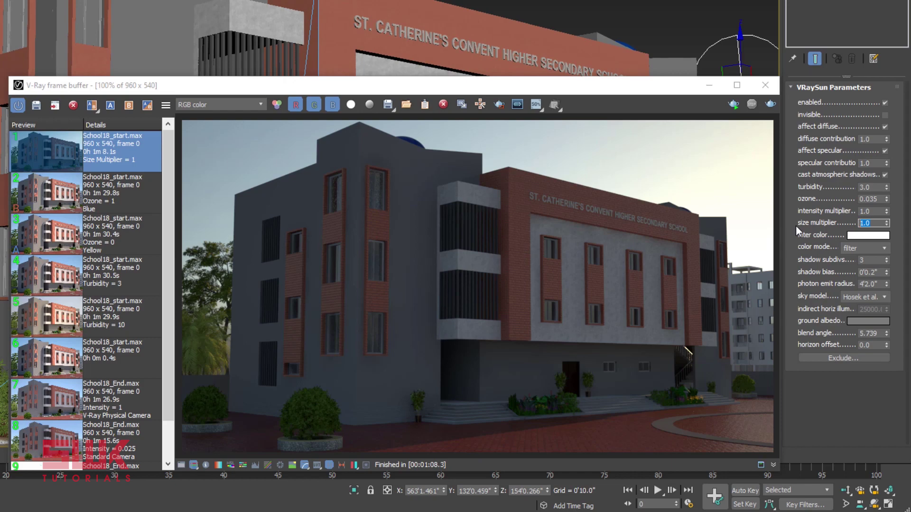
type("7")
left_click(770, 103)
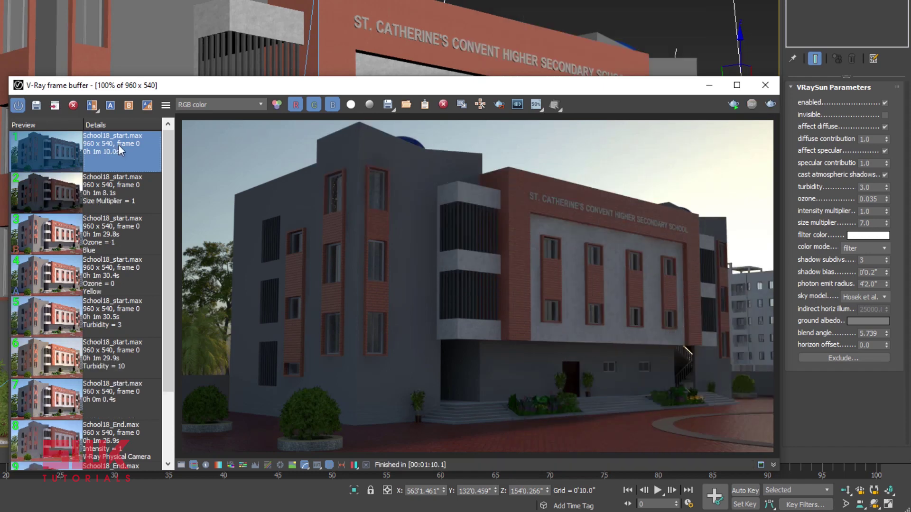
Step: Note the newest history render as 'Size Multiplier = 7'
right_click(119, 145)
left_click(153, 141)
type("Size Multiplier = 7")
left_click(259, 264)
Step: Compare the size-7 and size-1 renders by sweeping the A/B line across the entrance
left_click(121, 188)
scroll(438, 414, "up", 1)
middle_click_drag(777, 366, 591, 396)
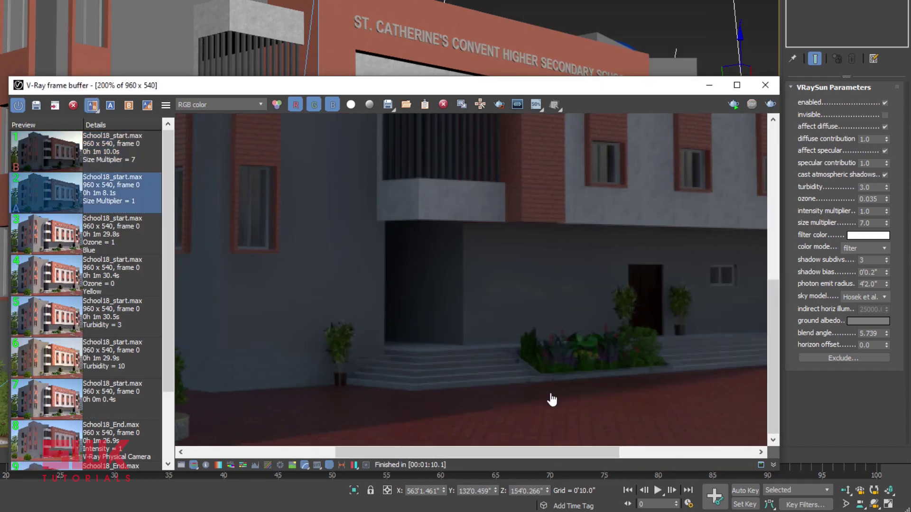
left_click_drag(669, 388, 756, 376)
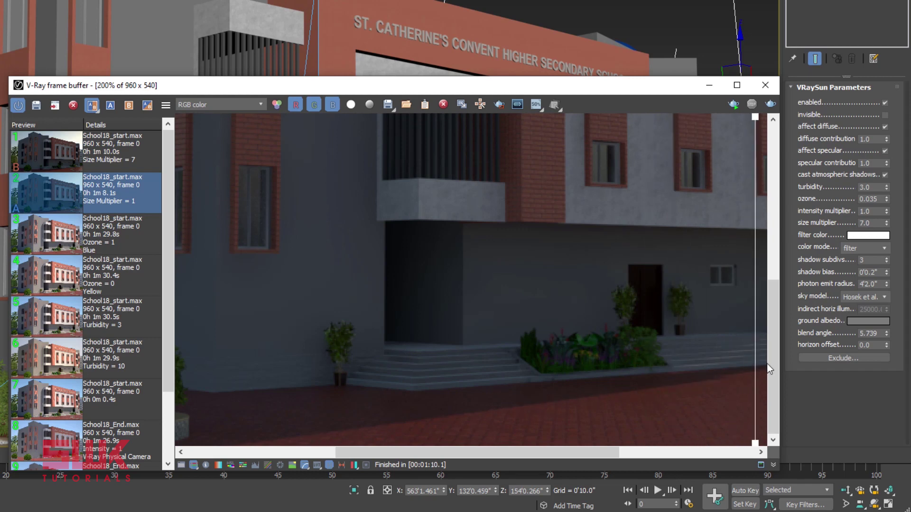
left_click_drag(756, 365, 279, 406)
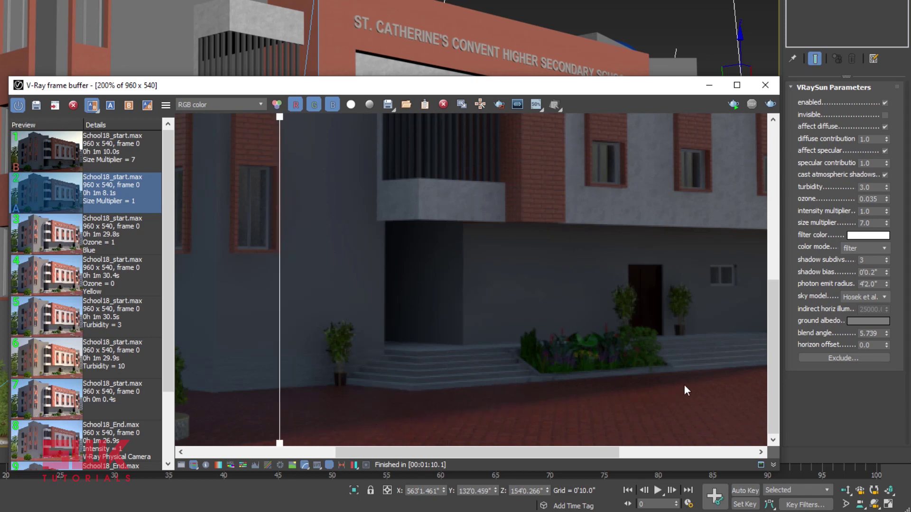
left_click_drag(276, 401, 744, 381)
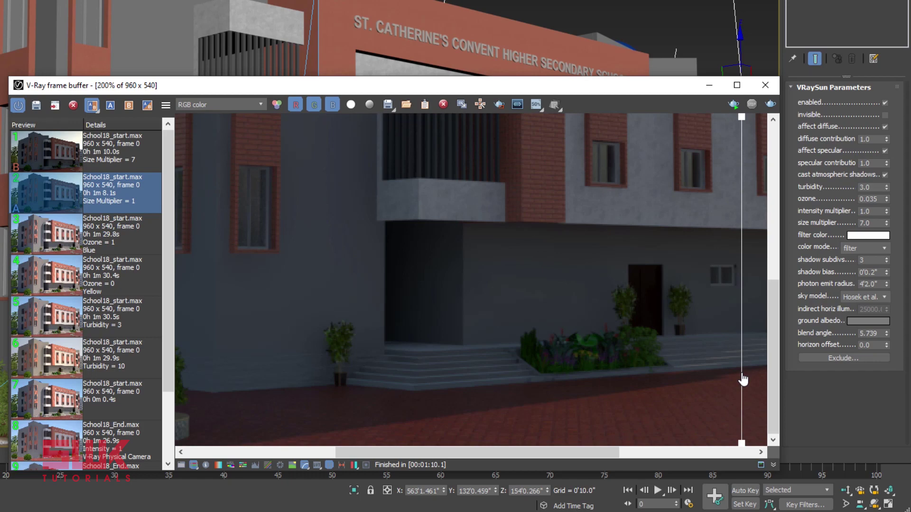
left_click_drag(743, 381, 269, 430)
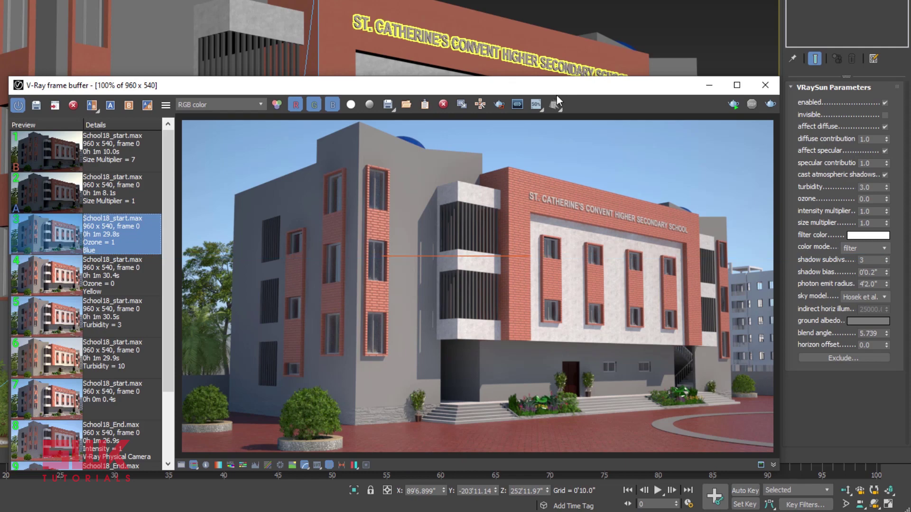
Step: Re-render only a region over the building's right end, then start changing the blend angle
left_click_drag(557, 86, 431, 60)
left_click(372, 77)
left_click_drag(568, 152, 661, 379)
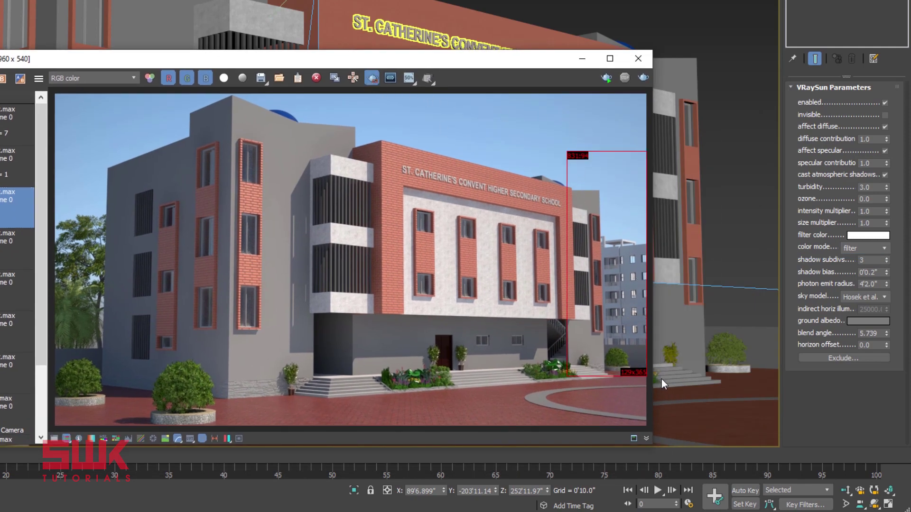
key("shift+q")
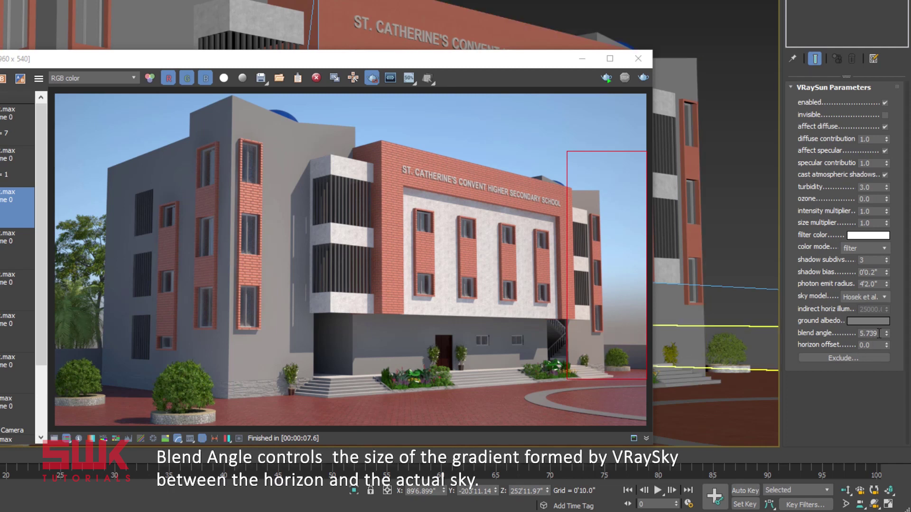
left_click_drag(880, 333, 861, 335)
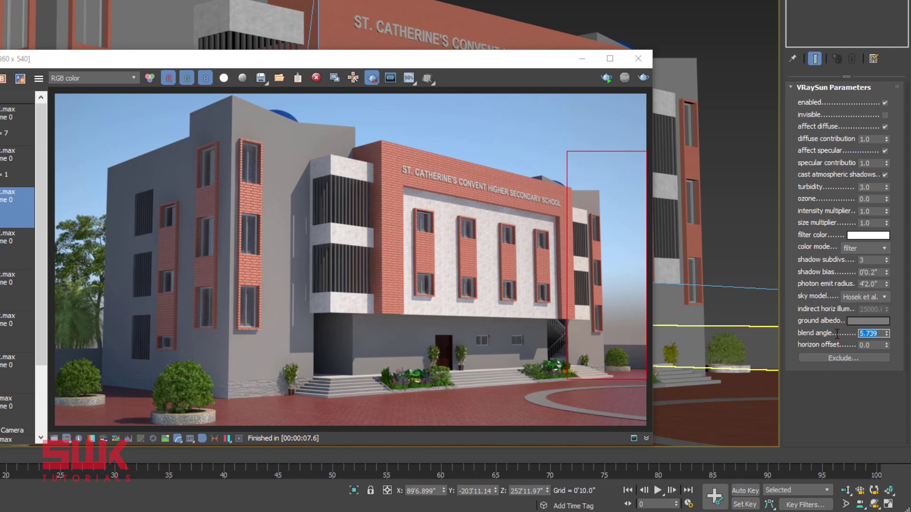
type("2")
Step: Apply the 2.0 sky blend angle, re-render the region, and A/B compare it with the previous render
key("Return")
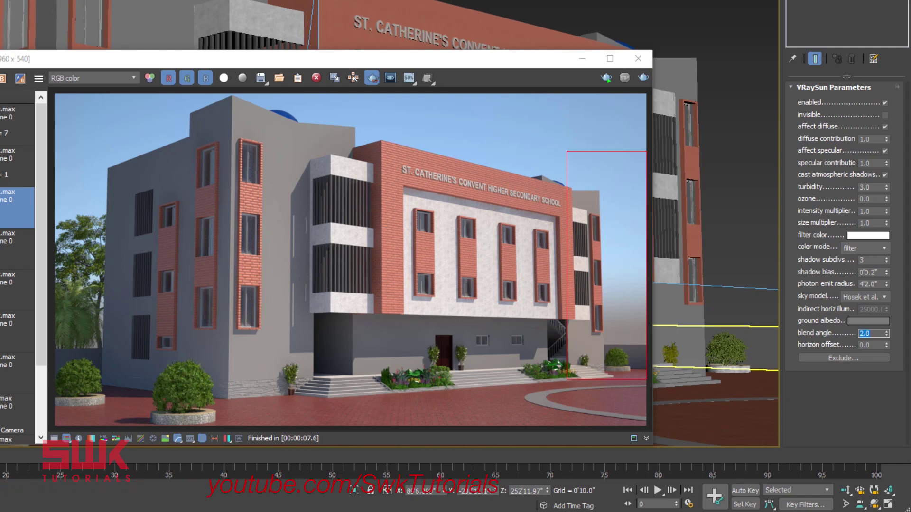
left_click(643, 79)
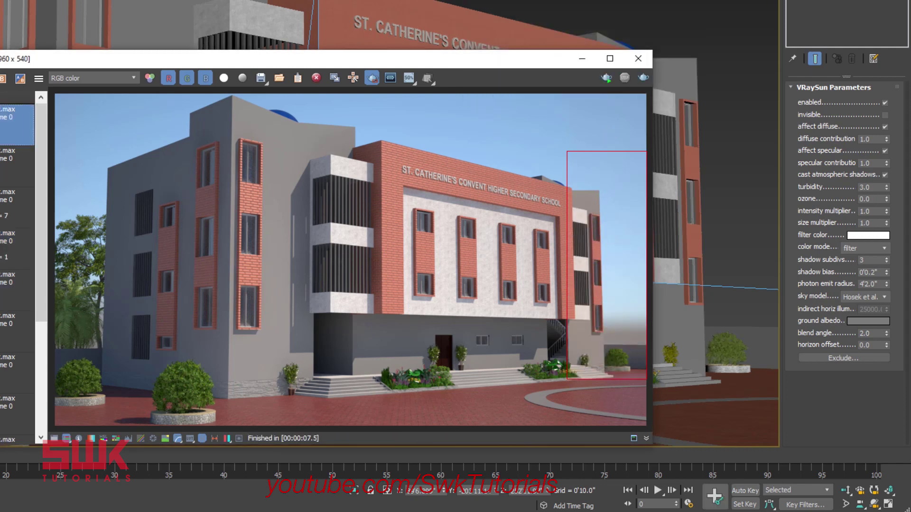
left_click(14, 154)
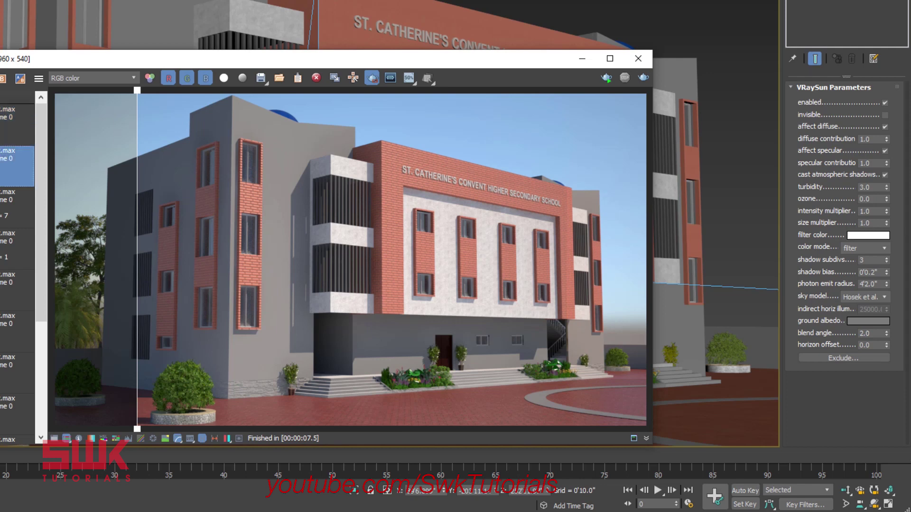
mouse_move(136, 171)
left_mouse_down()
mouse_move(530, 339)
mouse_move(654, 349)
mouse_move(573, 324)
left_mouse_up()
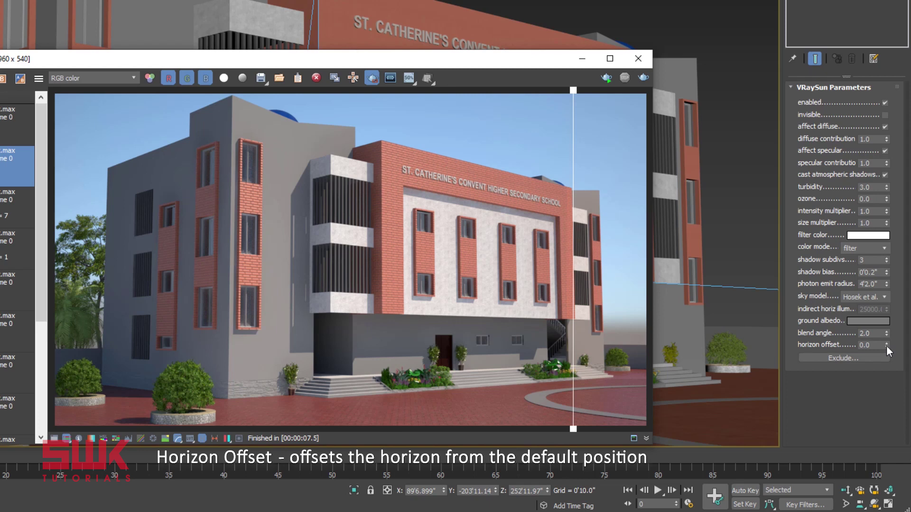
Step: Test-render the region with the horizon offset raised to 4.39, then at 1.58
left_click_drag(886, 346, 887, 145)
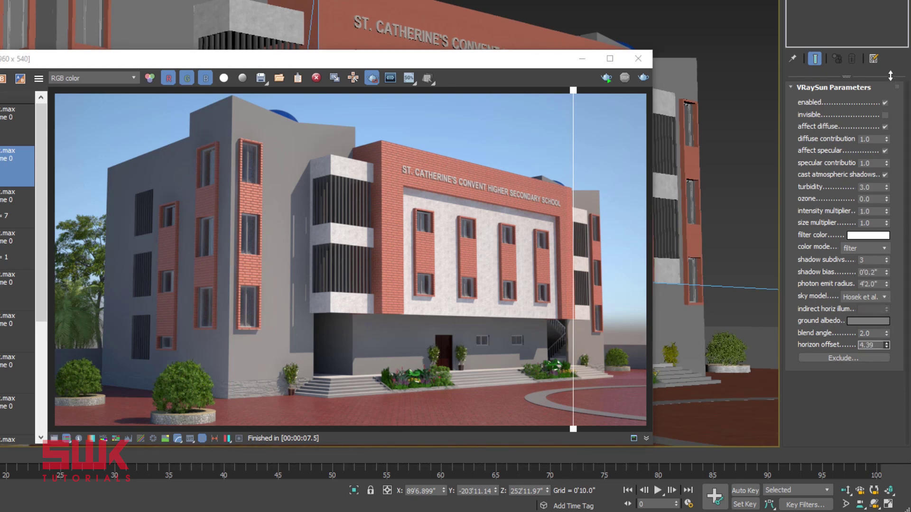
left_click_drag(887, 145, 891, 75)
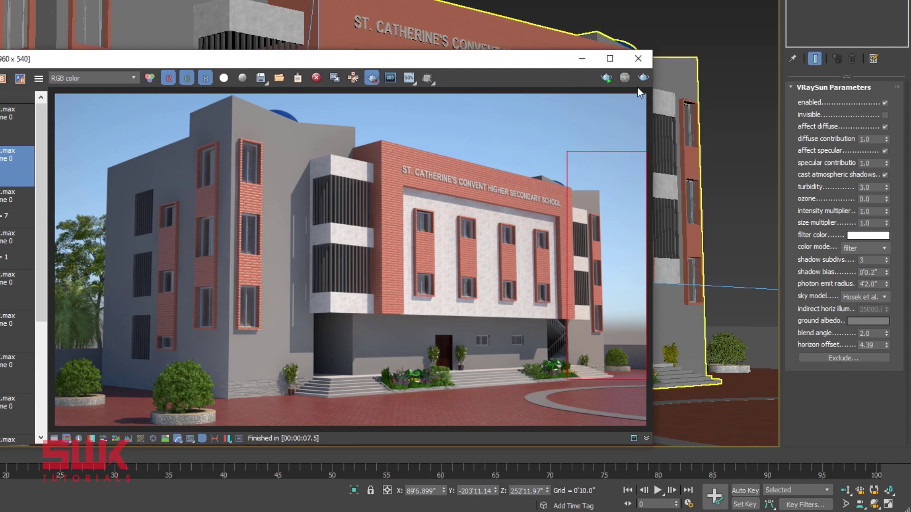
left_click(645, 74)
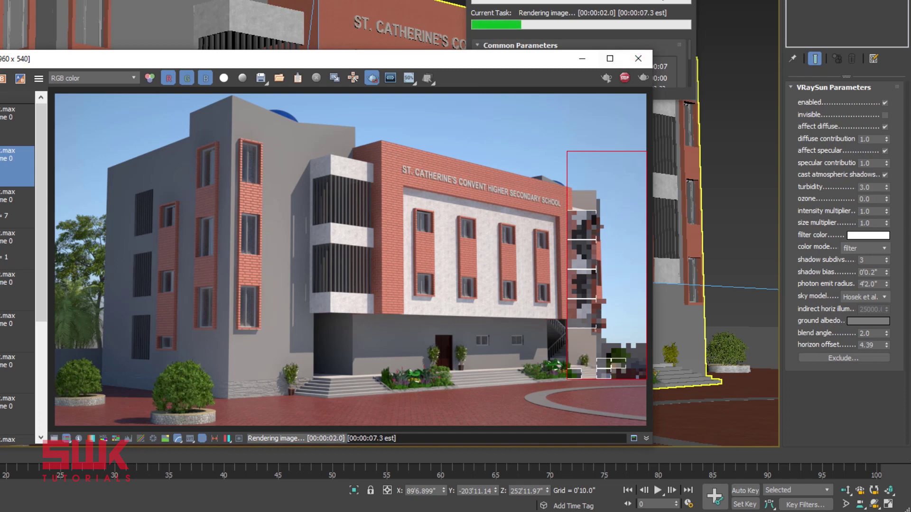
left_click(639, 13)
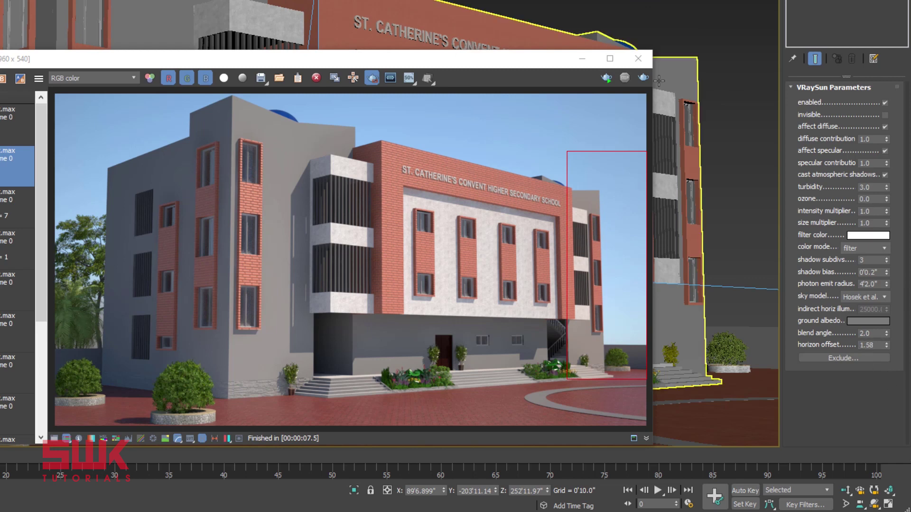
left_click(644, 77)
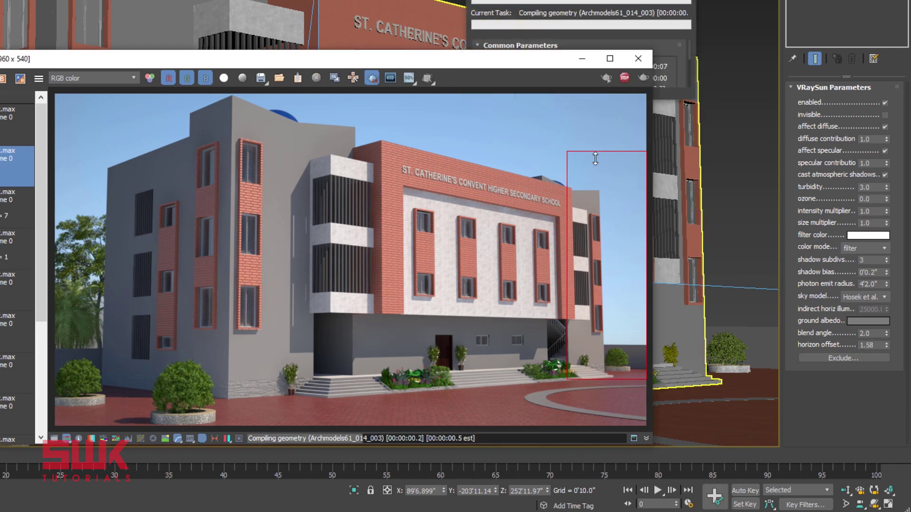
Step: Set the horizon offset to 2.5, re-render the region, and A/B compare with the earlier render
double_click(868, 345)
type("2.5")
left_click(642, 77)
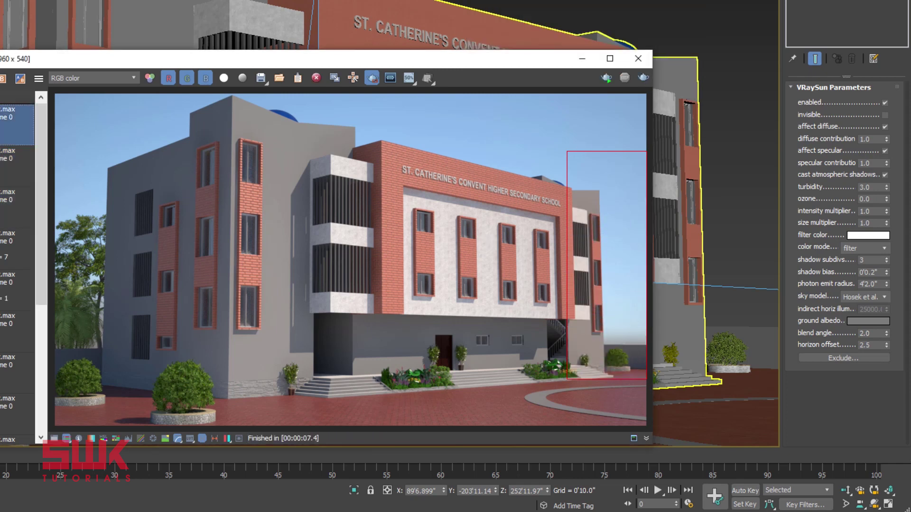
key("Down")
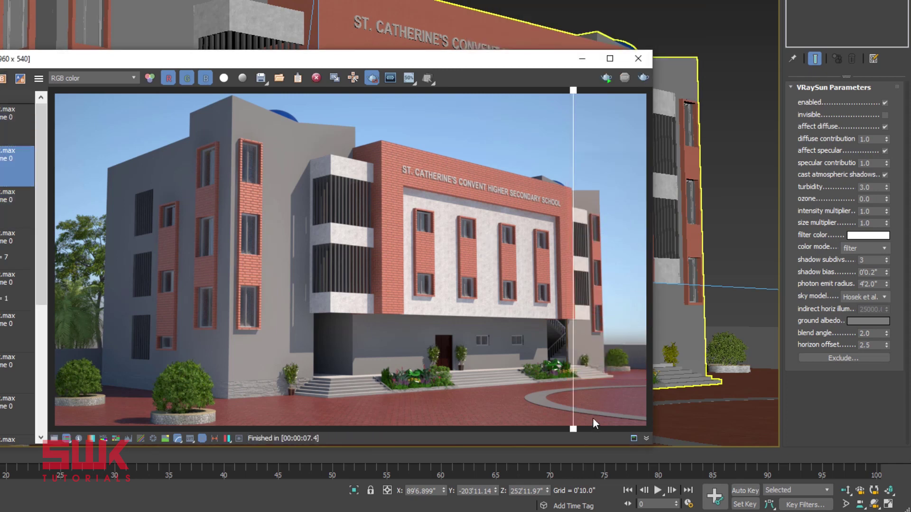
mouse_move(574, 388)
left_mouse_down()
mouse_move(652, 379)
mouse_move(619, 374)
mouse_move(623, 343)
left_mouse_up()
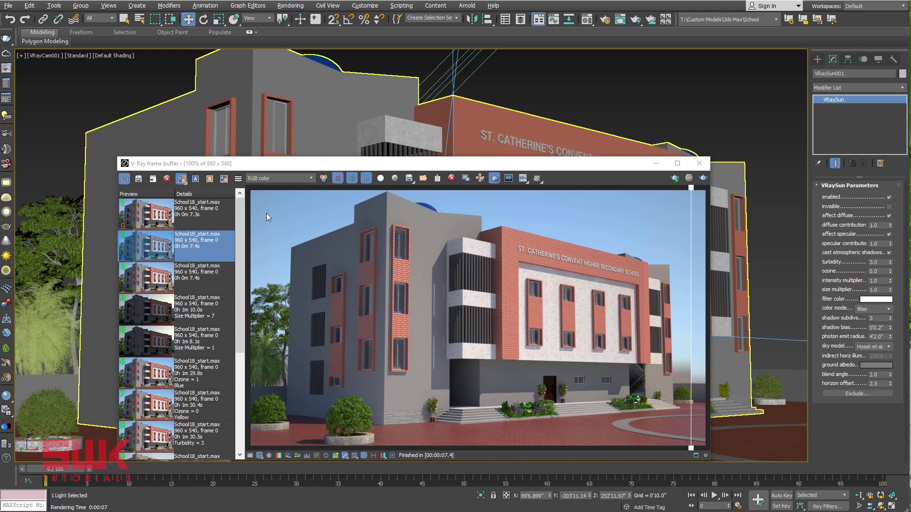
Step: In V-Ray Quick Settings, set GI quality to 75% (High) and antialiasing to 40%, then render
right_click(634, 114)
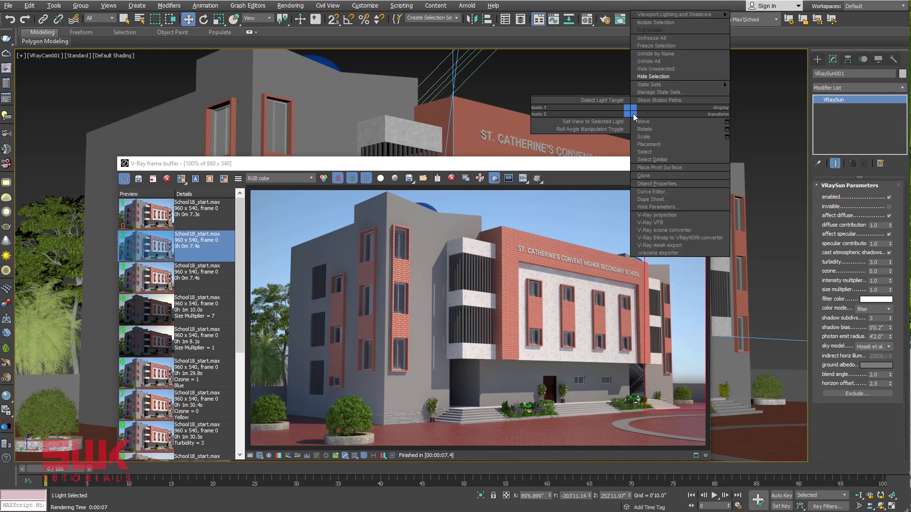
left_click_drag(636, 168, 730, 63)
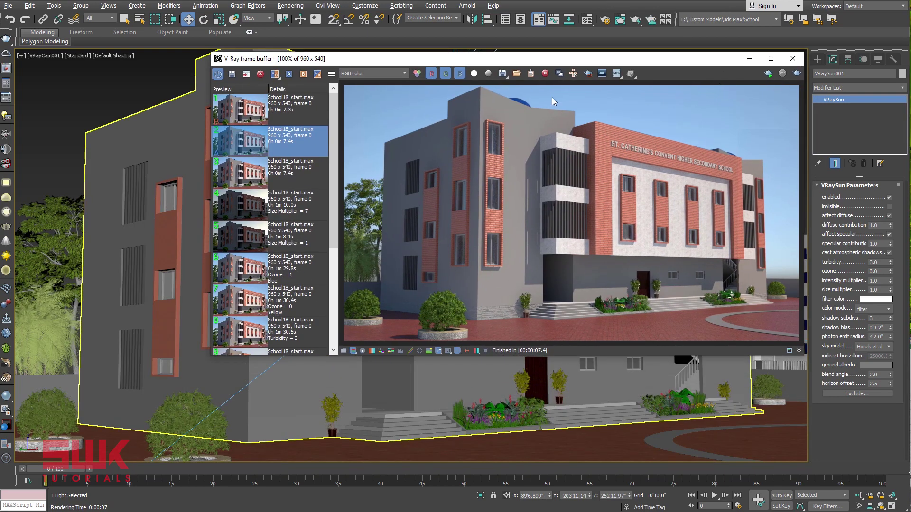
left_click(6, 98)
left_click_drag(404, 236, 496, 236)
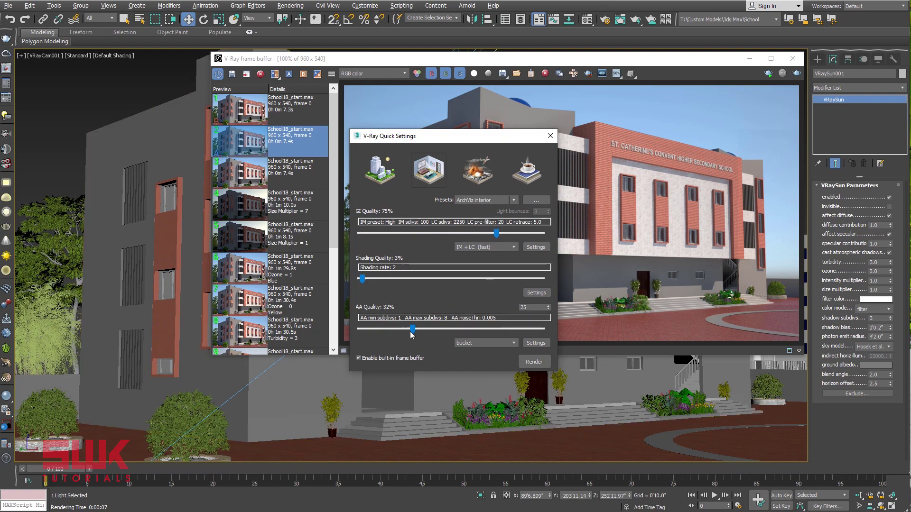
left_click_drag(413, 329, 425, 335)
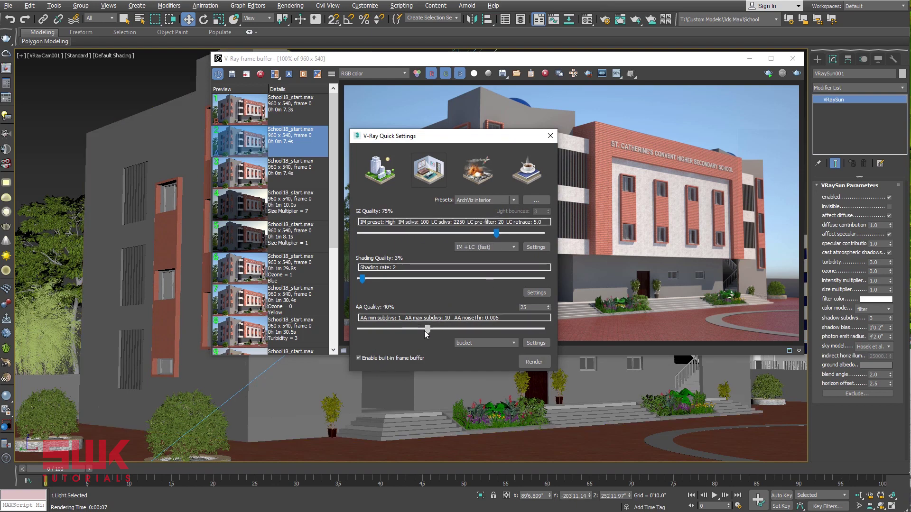
left_click(533, 363)
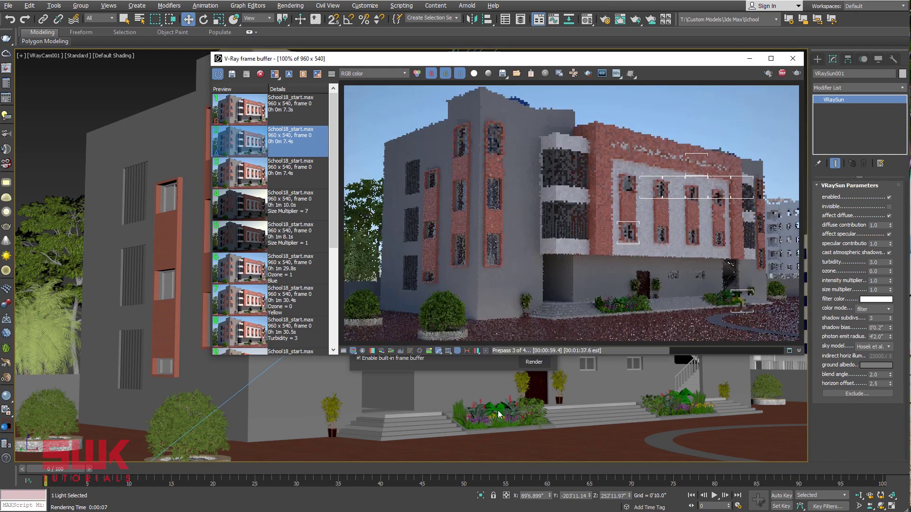